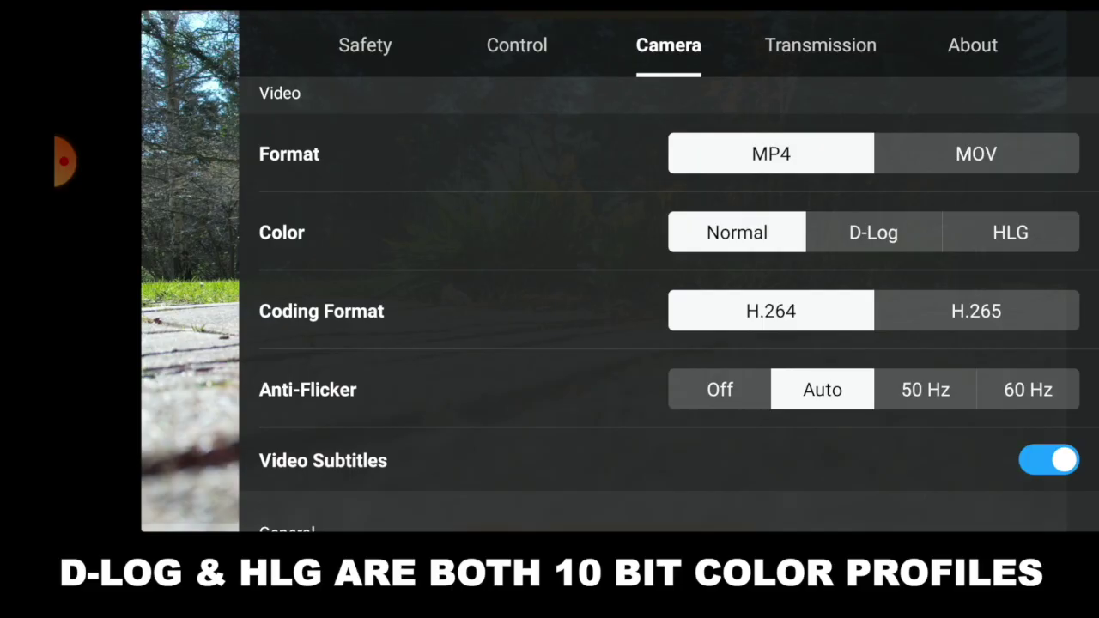
Step: Switch the DJI Fly video colour profile to D-Log, leaving H.265 as the coding format
click(874, 233)
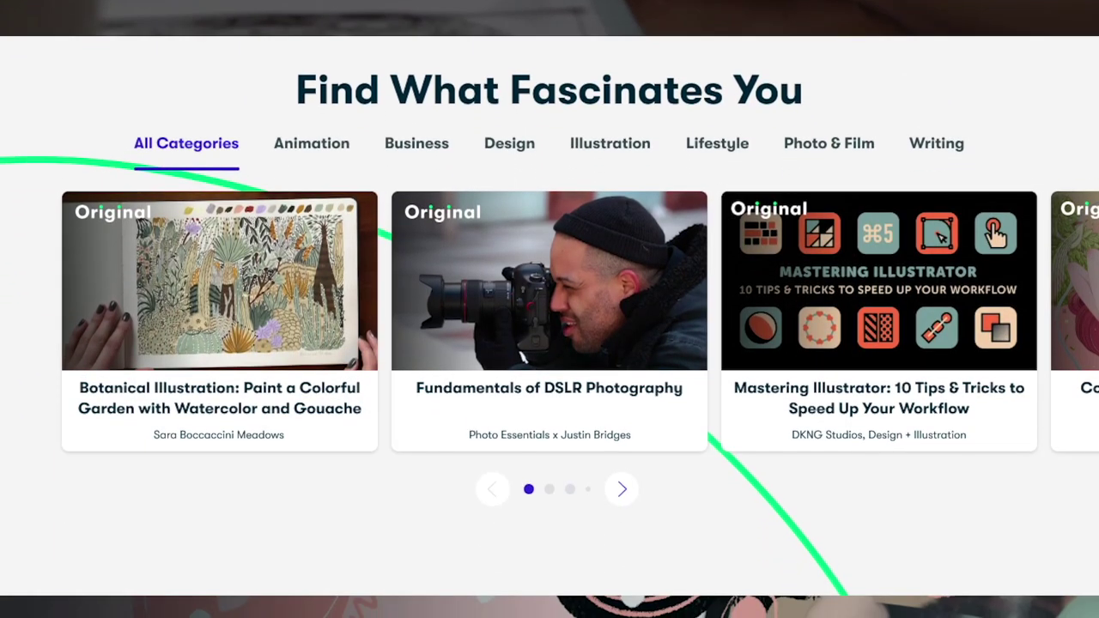
Step: Bring up the Skillshare class 'How to grow a youtube channel in 2021?' and its project details
mouse_move(268, 320)
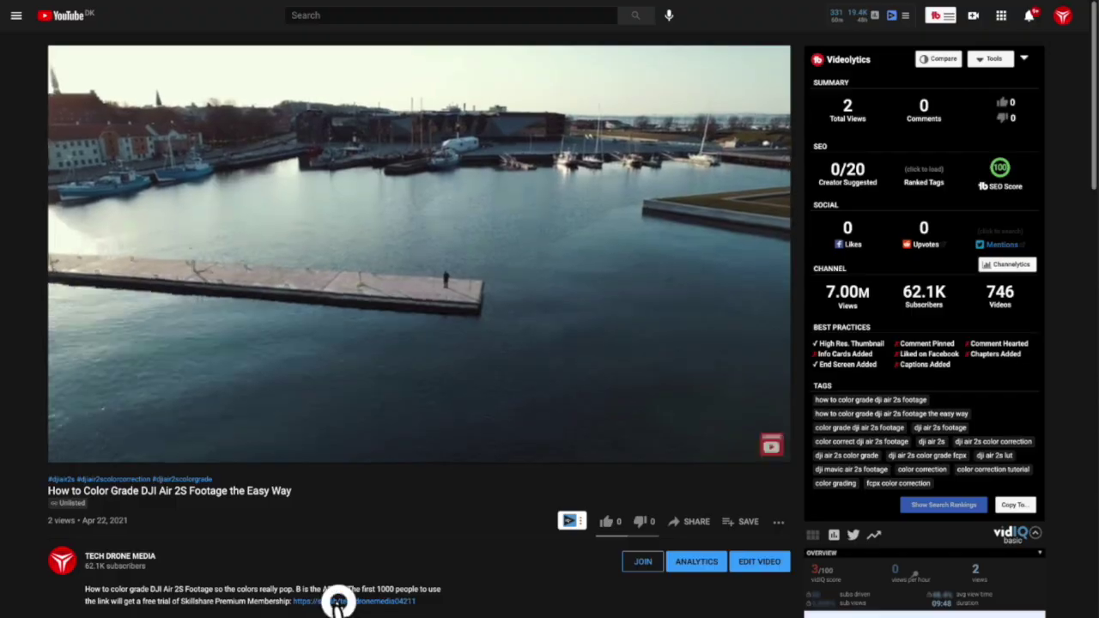
Step: Follow the description's Skillshare link to the 14-day free Premium sign-up page
click(341, 601)
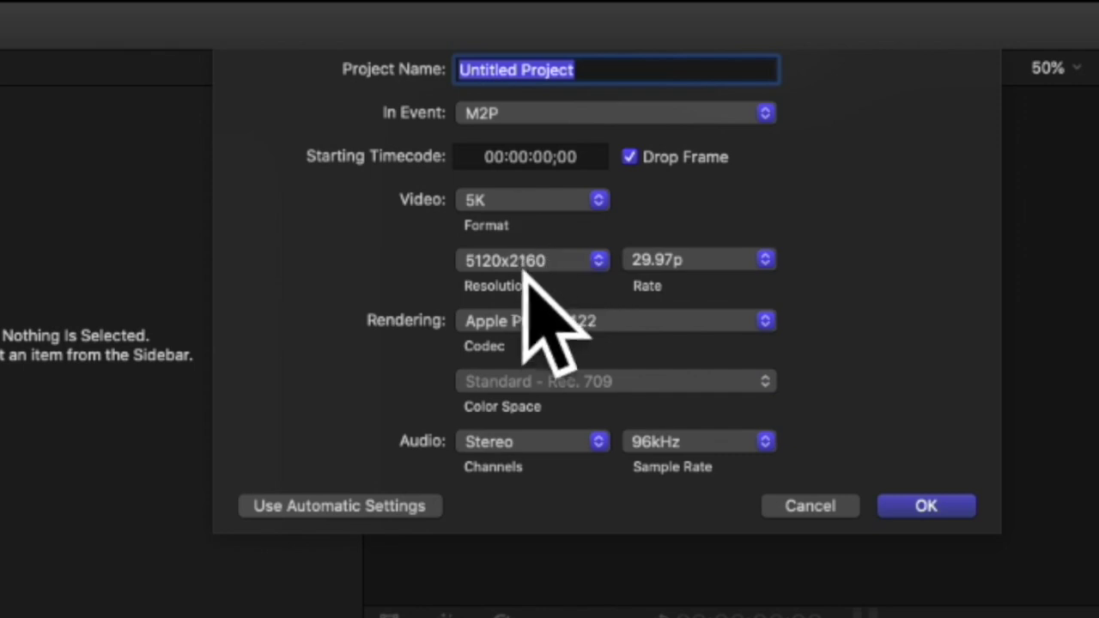
Step: Name the new 5K 29.97p project 'DJI Air 2S Sample Video' and create it
click(384, 49)
text(DJI Air 2S Sample Video)
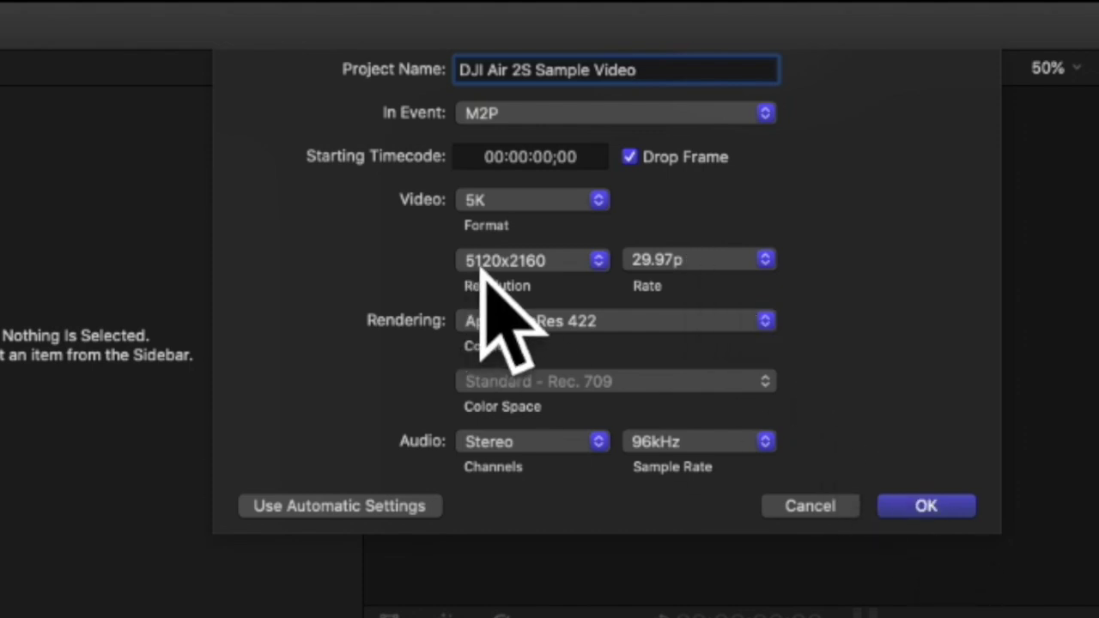
click(926, 505)
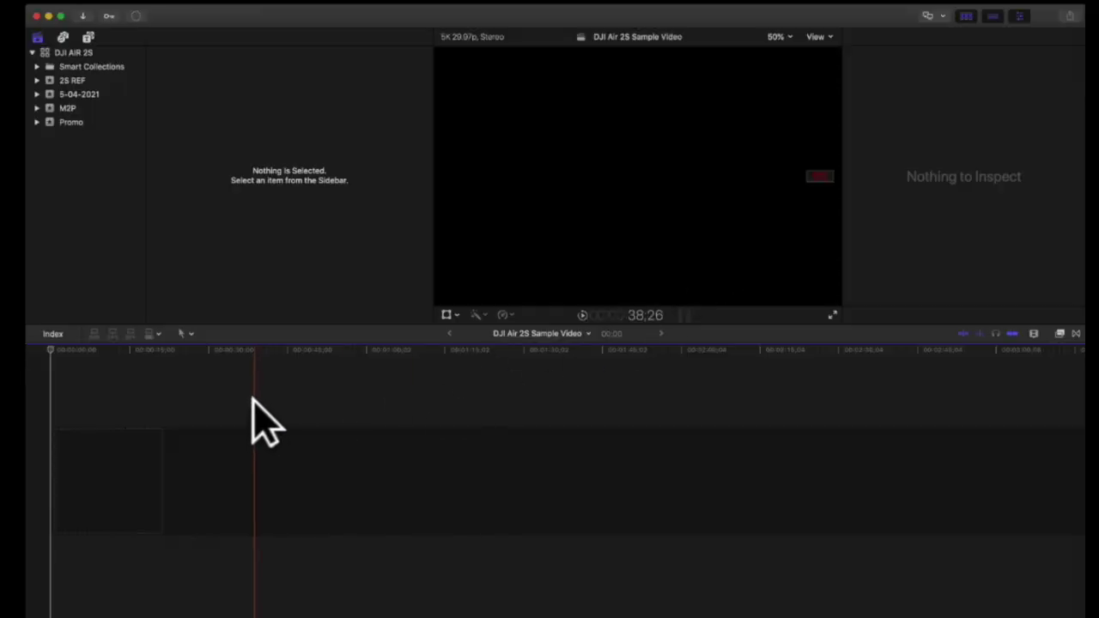
Step: List all DJI AIR 2S library clips and preview the DJI_0194 harbour pier shot
click(73, 53)
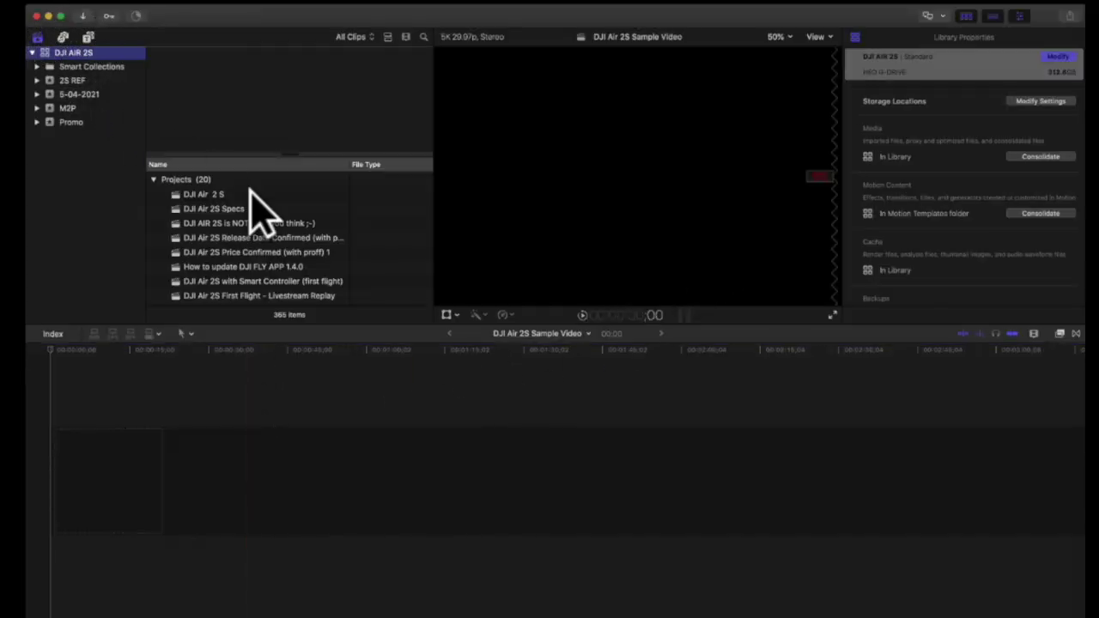
scroll(275, 213, down, 5)
scroll(269, 199, down, 10)
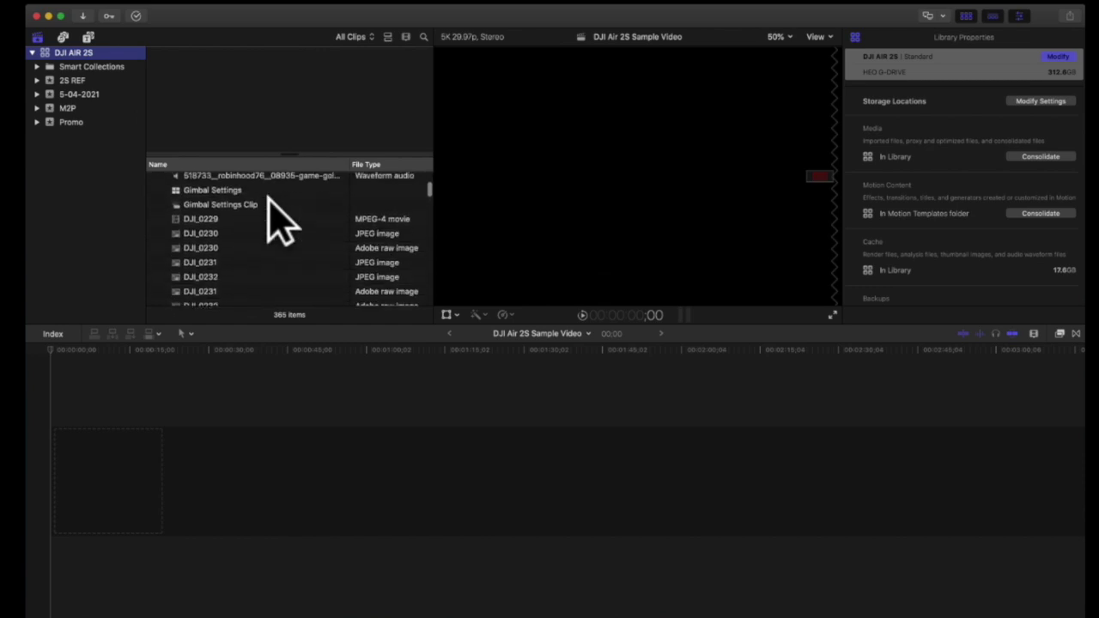
scroll(269, 213, down, 15)
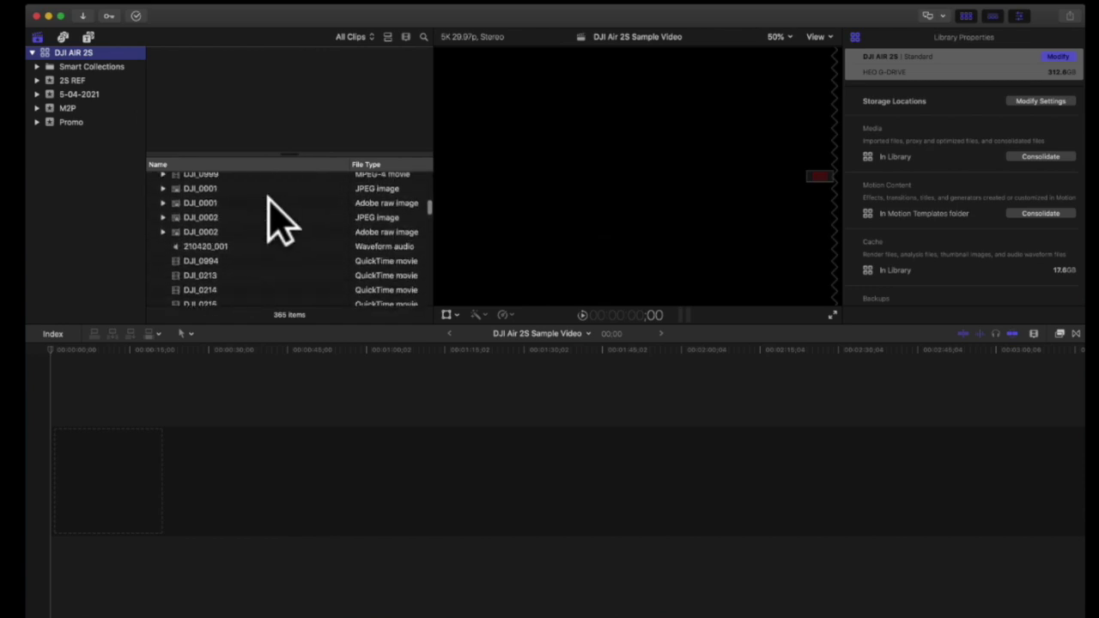
scroll(280, 221, down, 15)
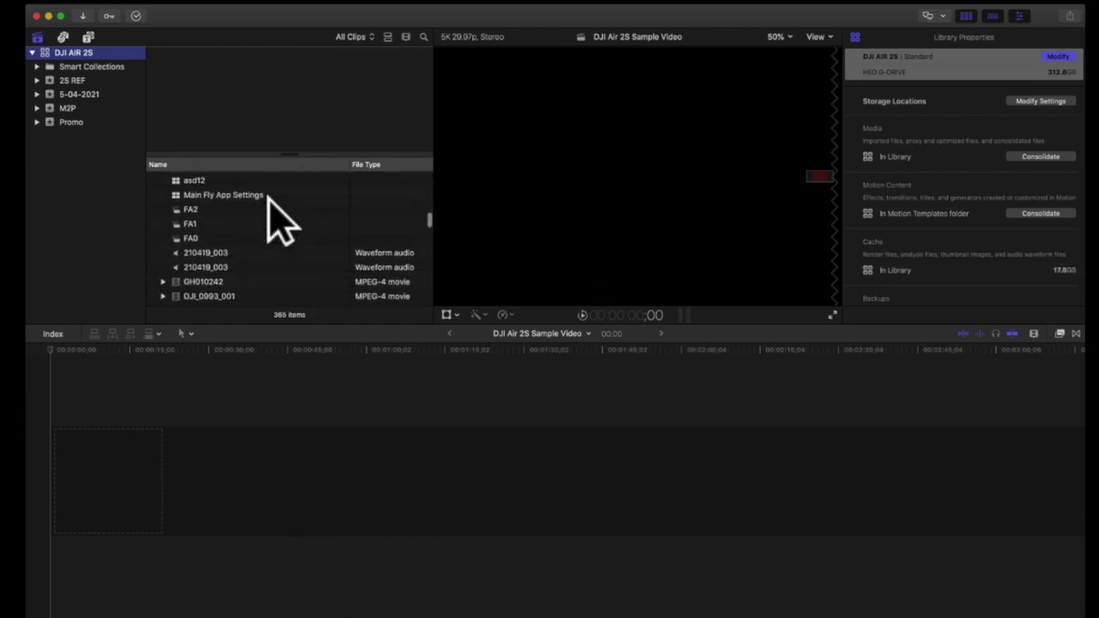
scroll(279, 221, down, 15)
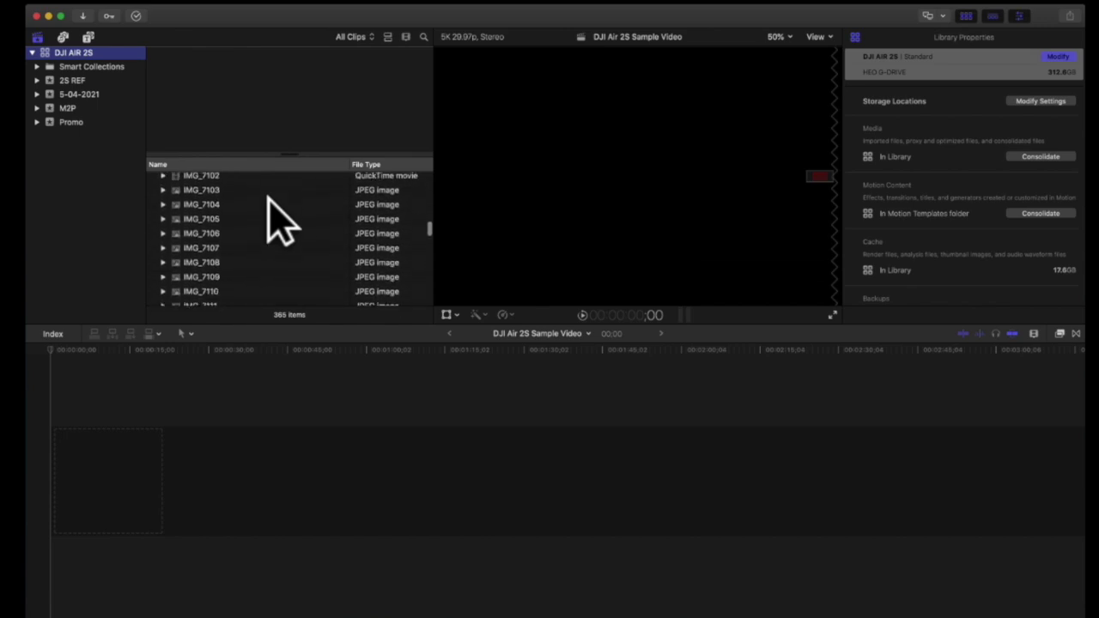
scroll(279, 221, down, 15)
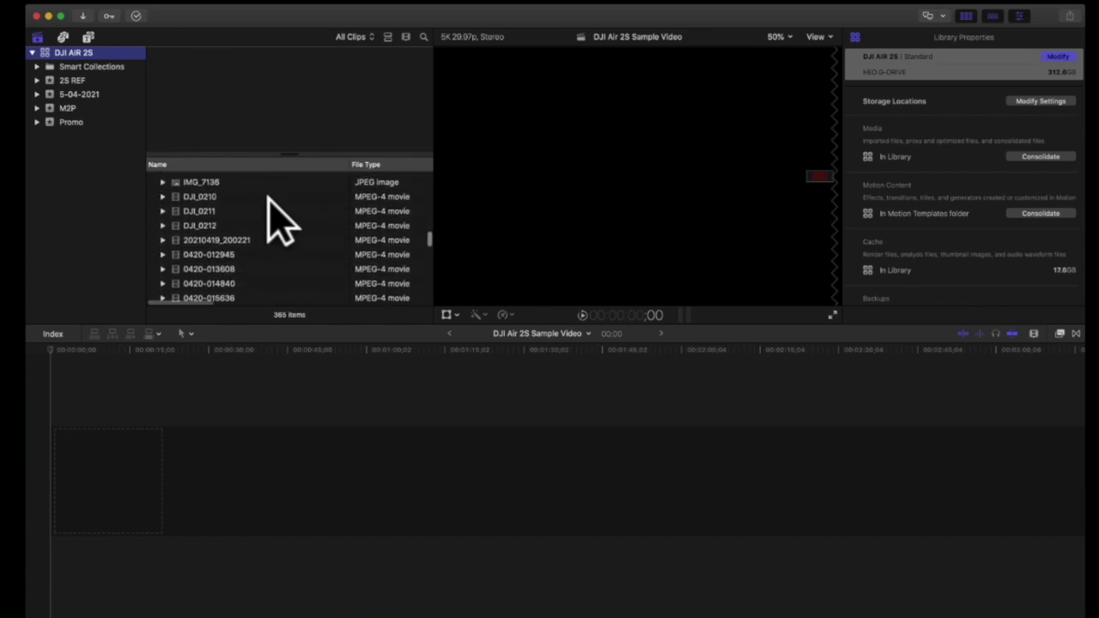
scroll(267, 240, down, 10)
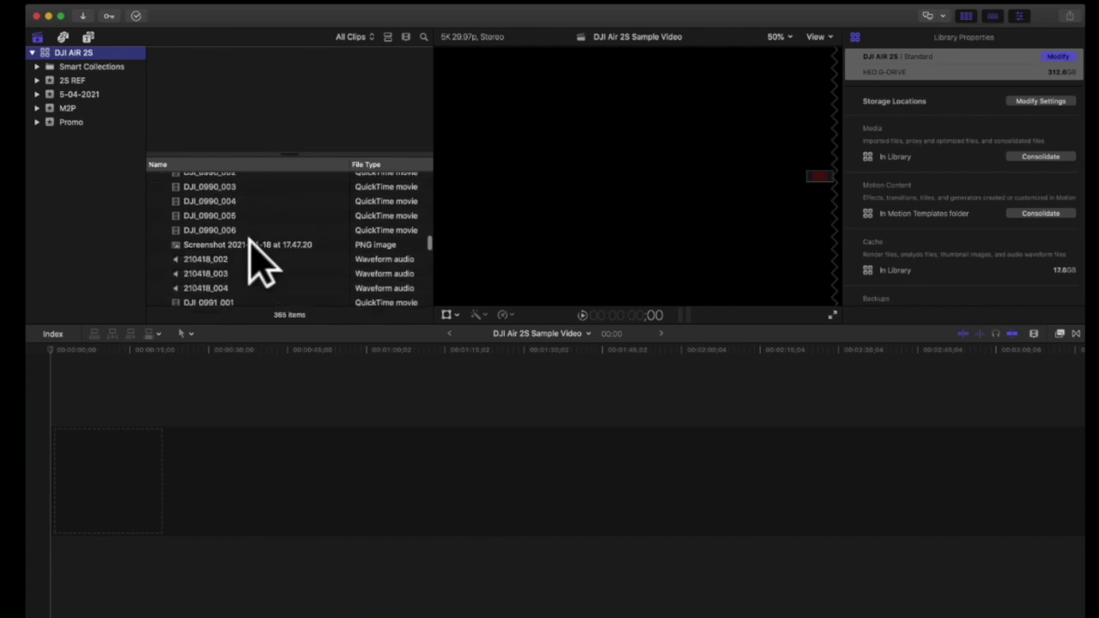
scroll(251, 256, down, 1)
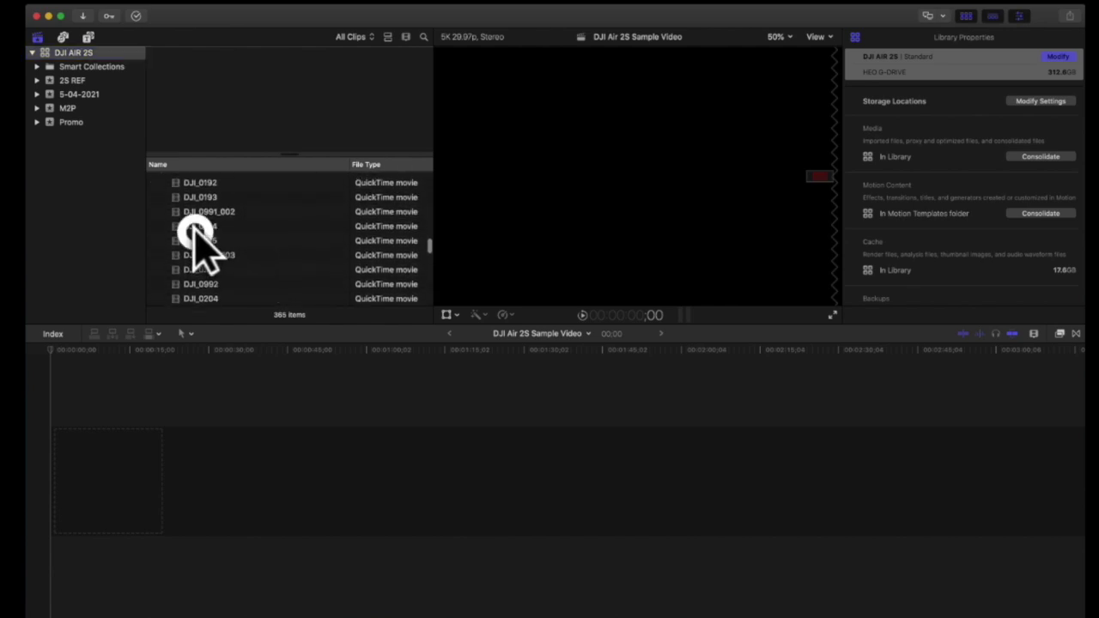
click(196, 229)
Step: Mark a short in/out range of DJI_0192's harbour boat footage and append it to the timeline
scroll(205, 254, down, 2)
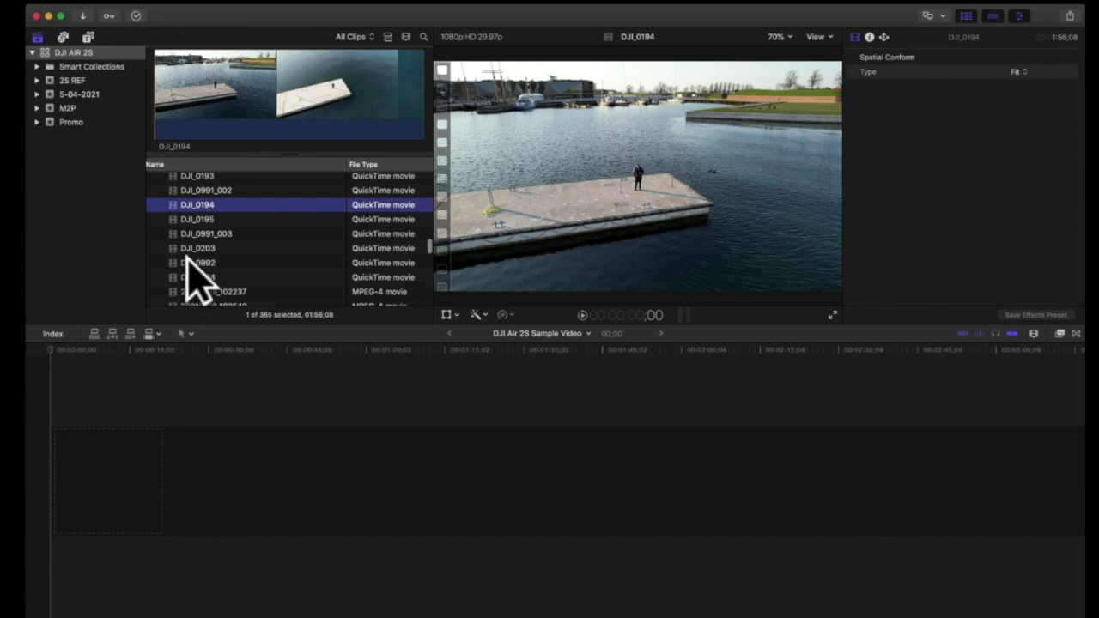
scroll(191, 249, up, 3)
click(192, 215)
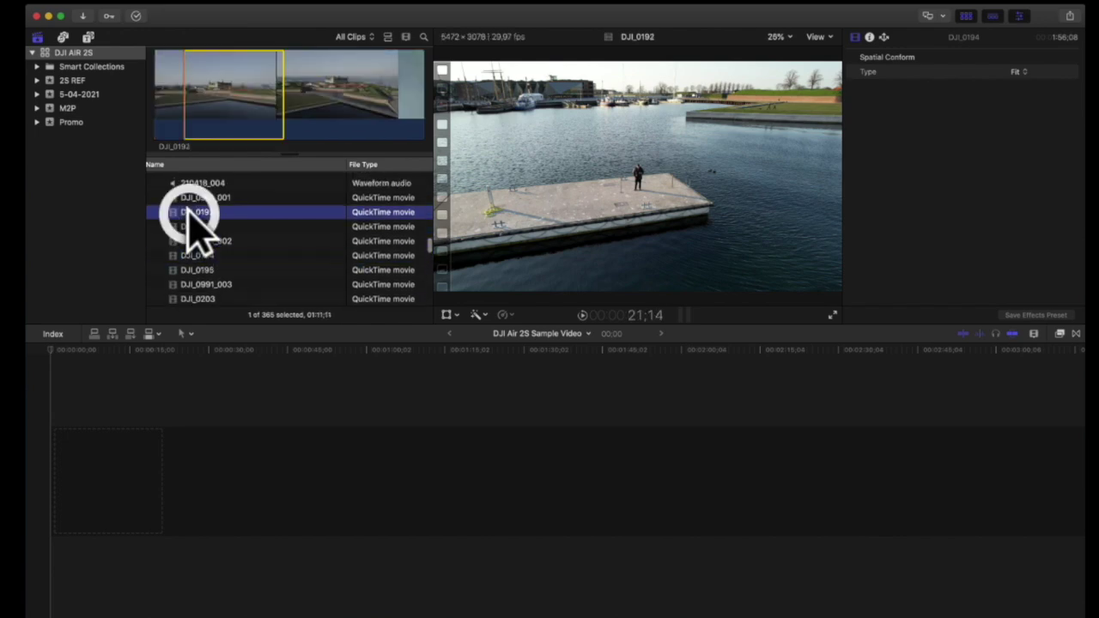
click(181, 113)
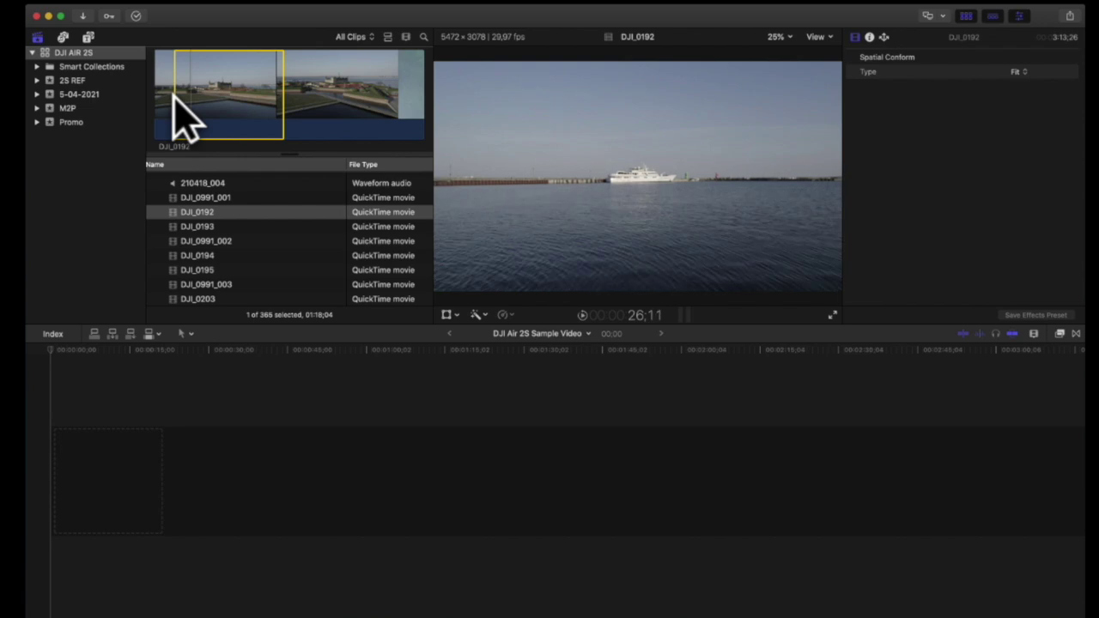
key(j)
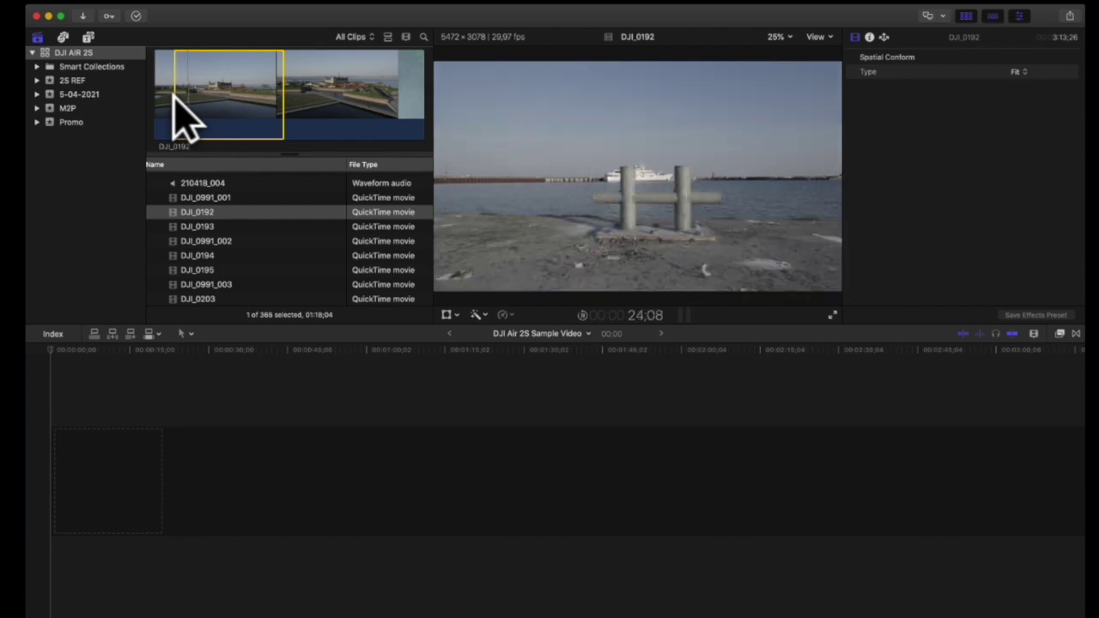
key(i)
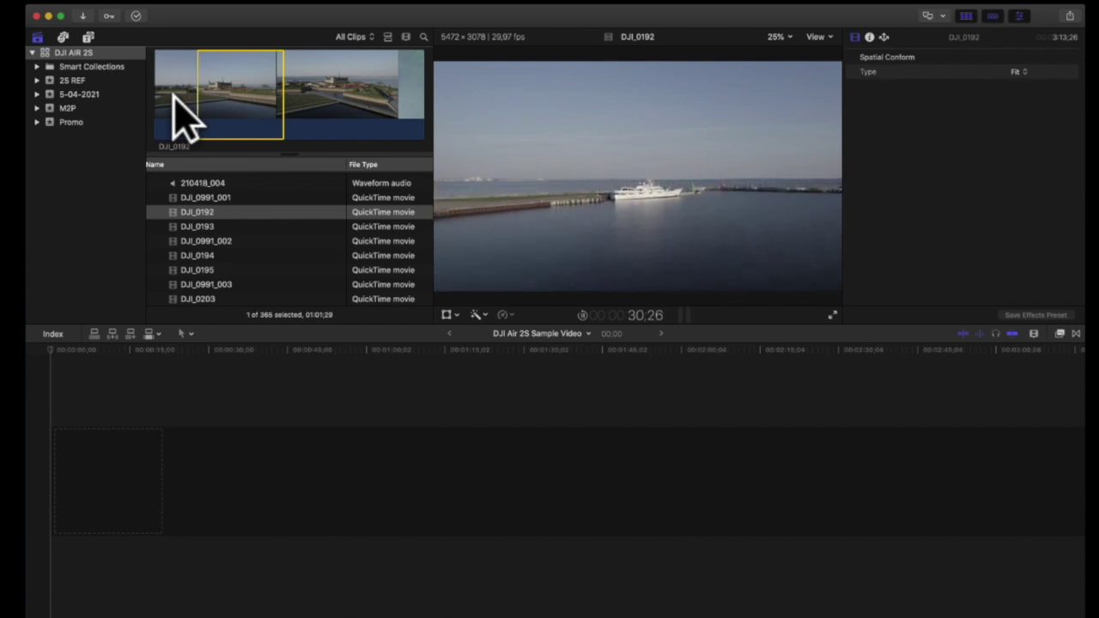
key(i)
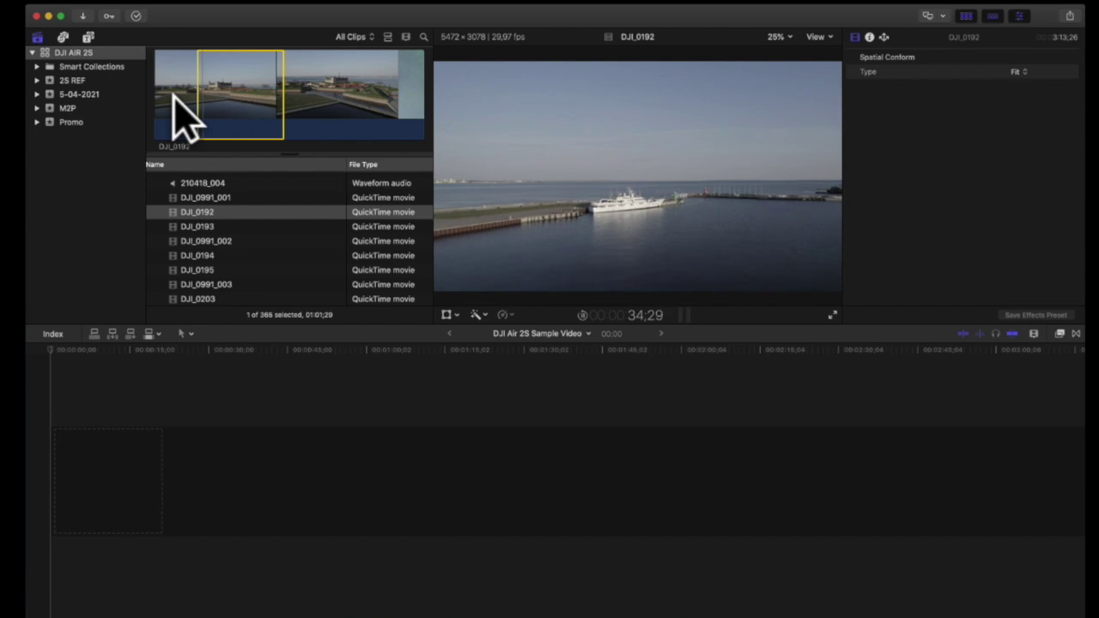
key(j)
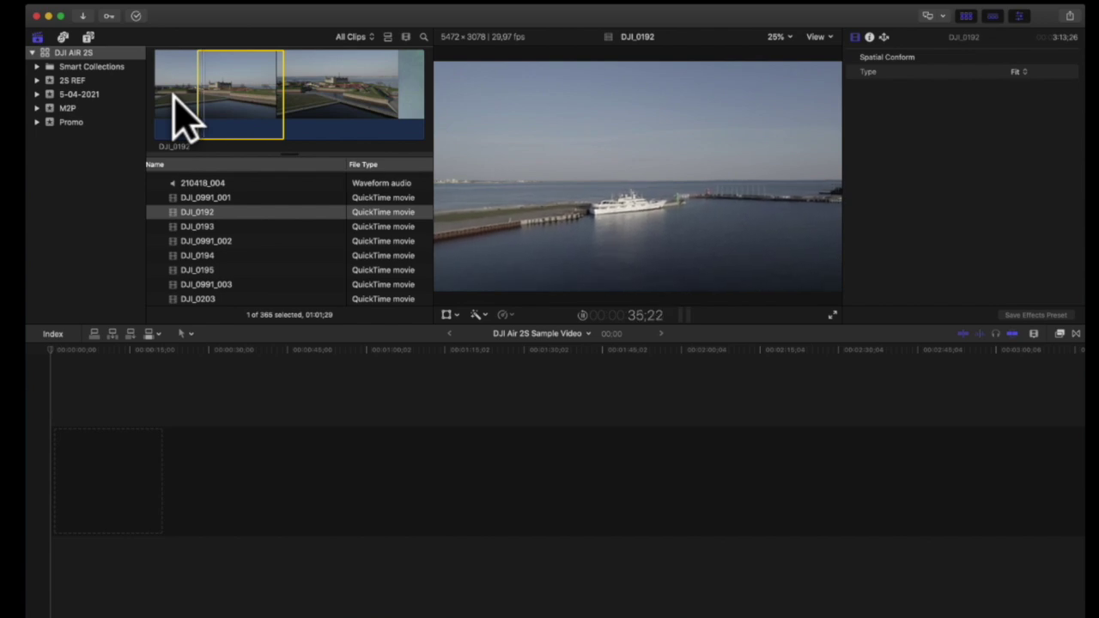
key(e)
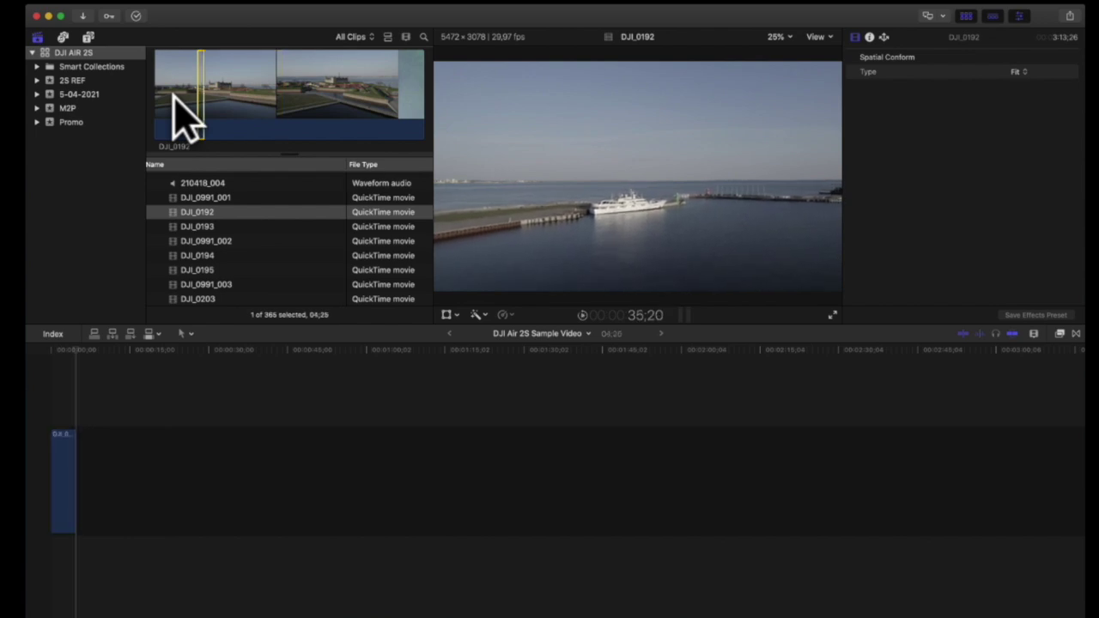
Step: Enlarge the timeline clip filmstrips so DJI_0192 shows its harbour frames
click(1041, 343)
click(1035, 334)
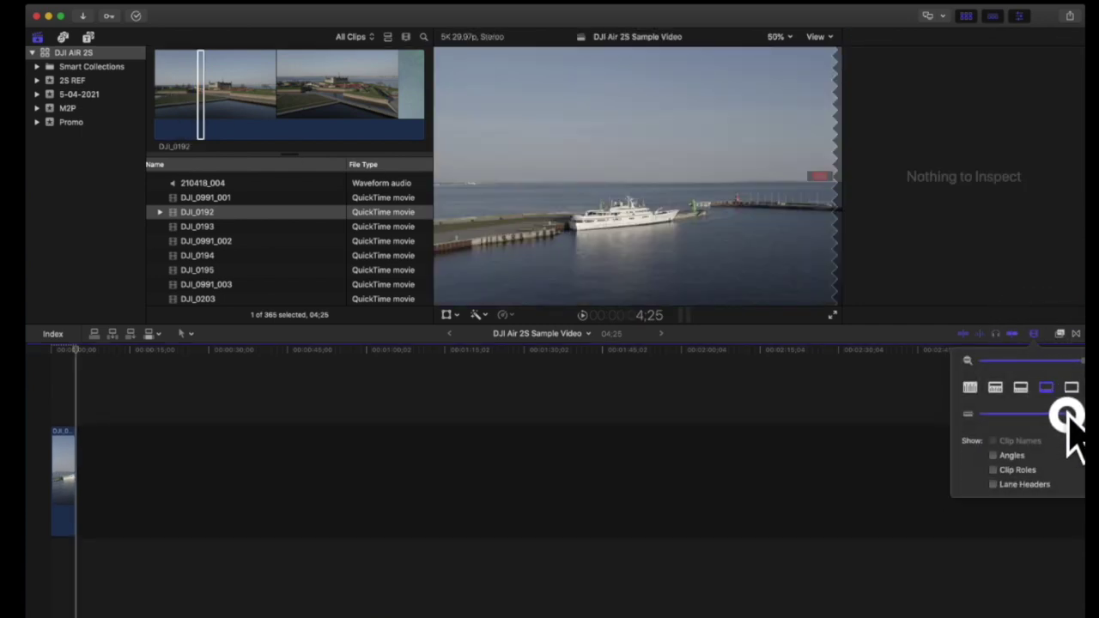
drag(1079, 362, 1068, 361)
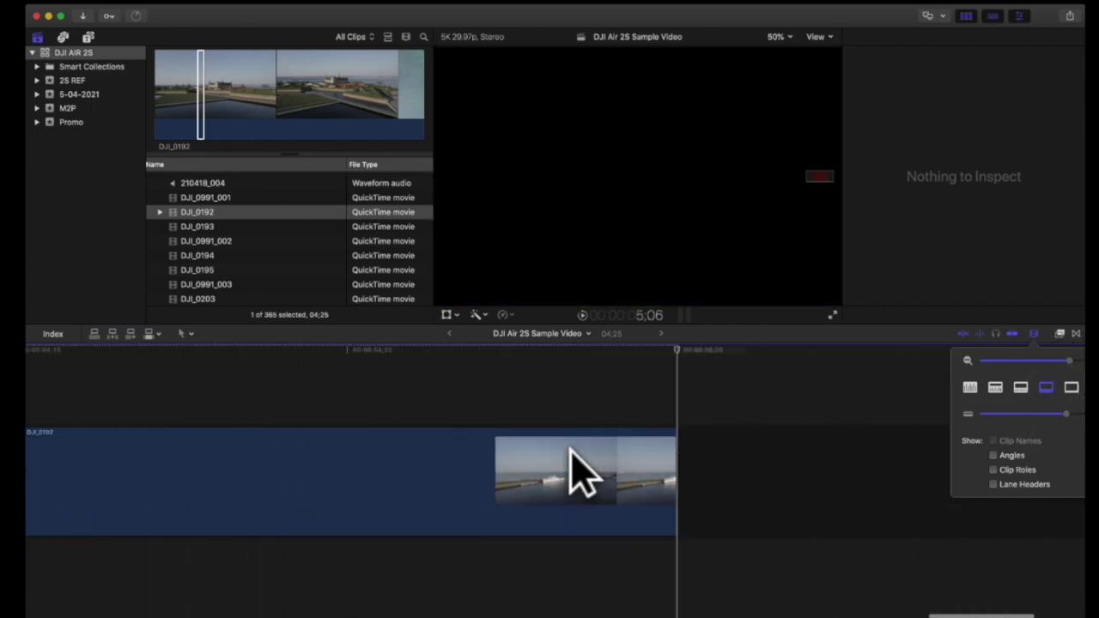
drag(1069, 356, 984, 361)
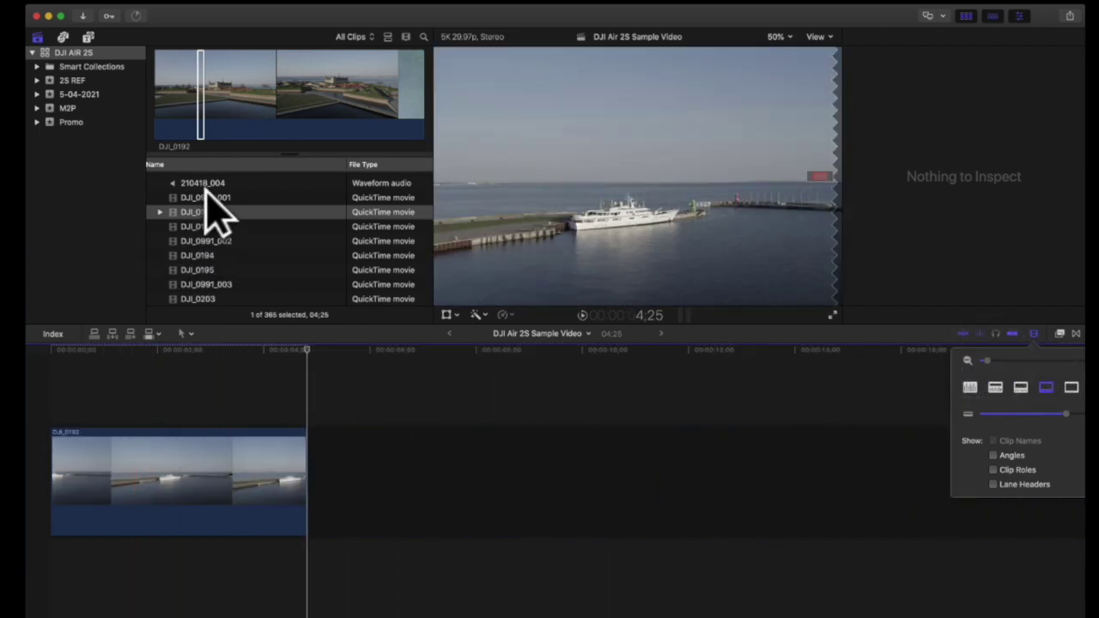
Step: Append DJI_0192's castle flyover range after the boat clip, then return to the boat clip
click(295, 96)
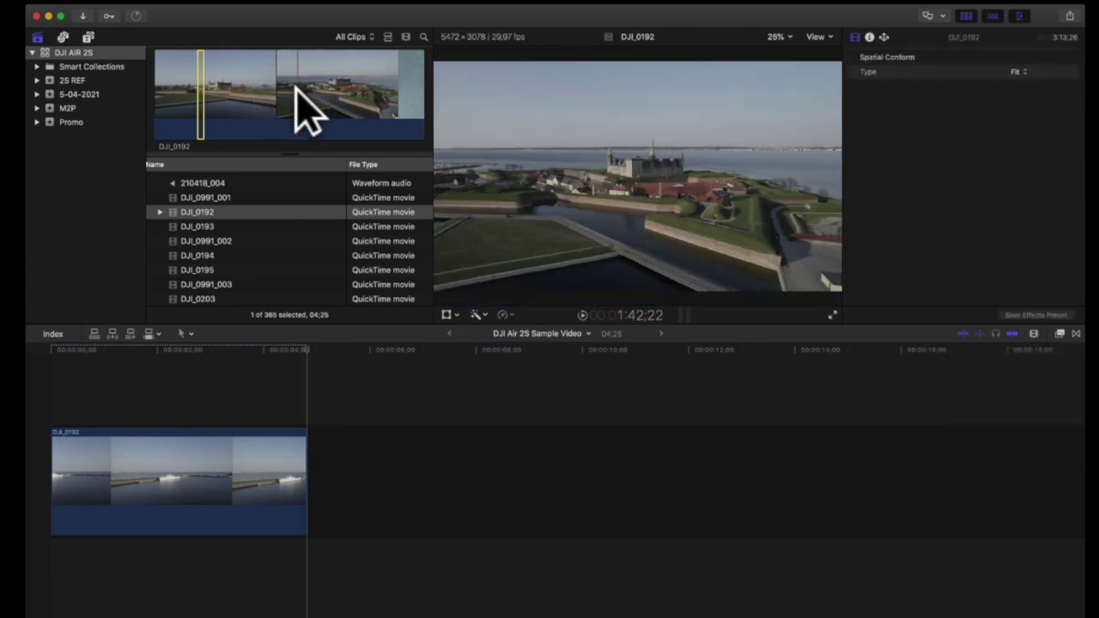
key(space)
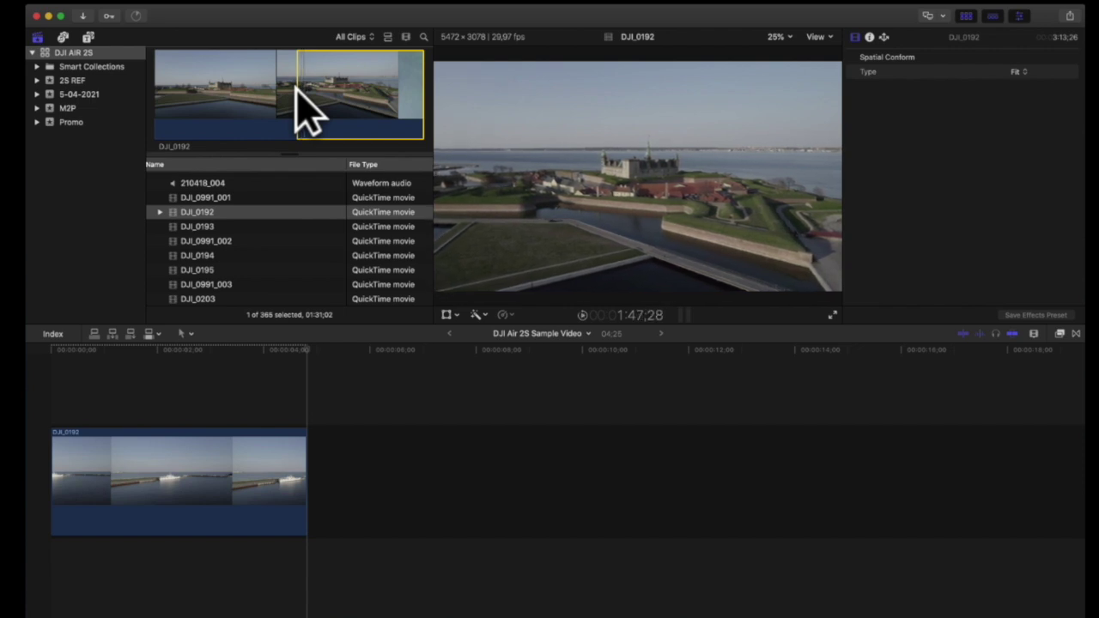
key(e)
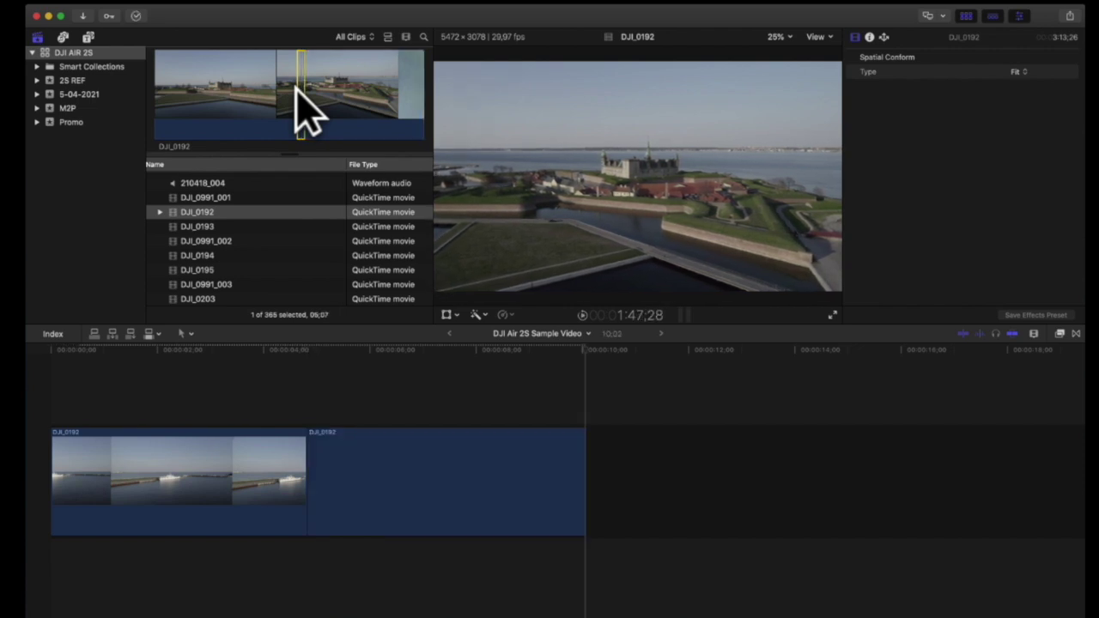
click(240, 367)
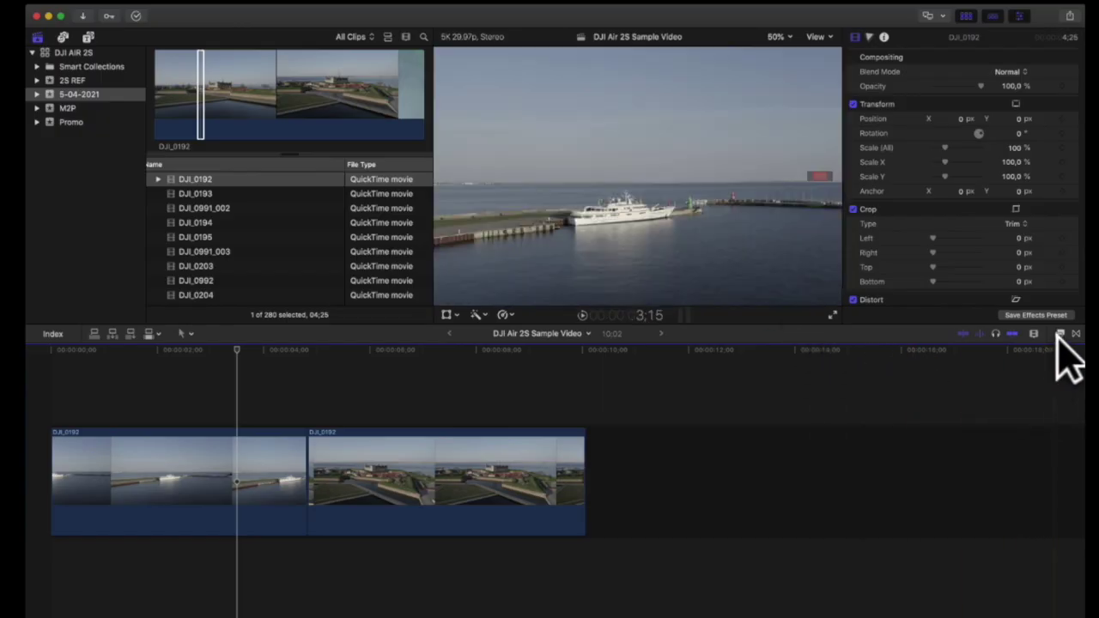
Step: Find the Custom LUT effect under All Video & Audio and apply it to both timeline clips
click(1060, 333)
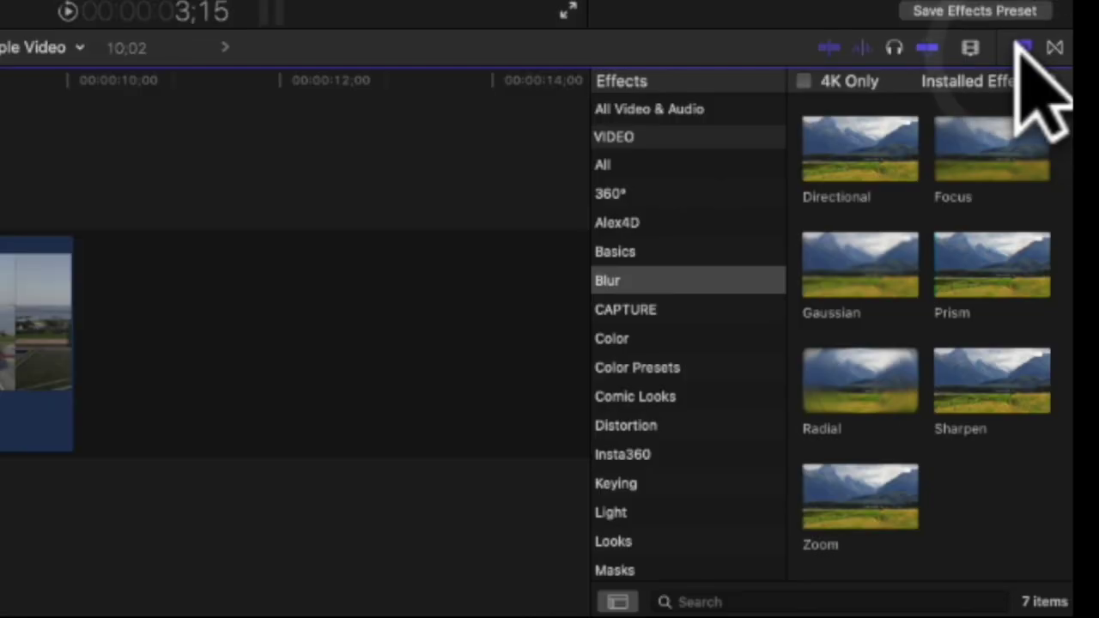
click(938, 611)
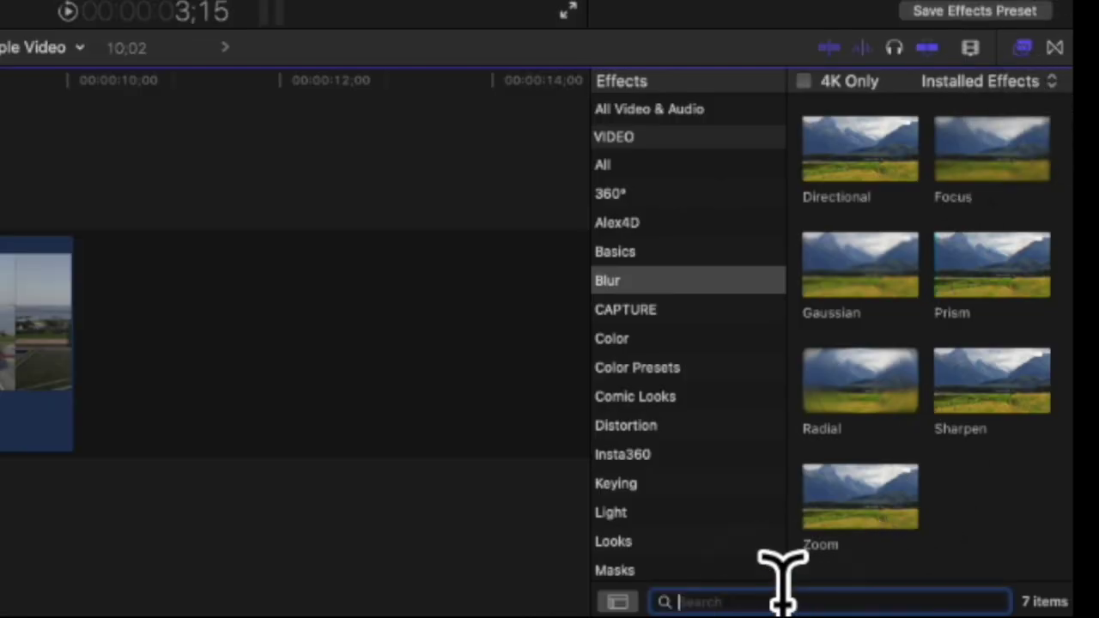
text(Custom Lut)
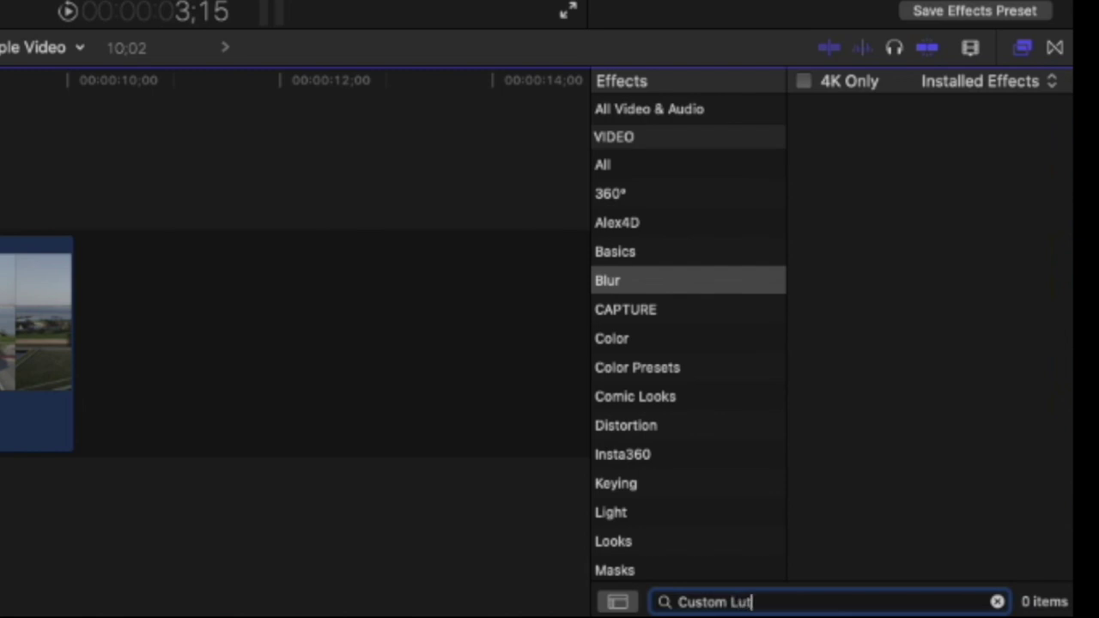
click(646, 110)
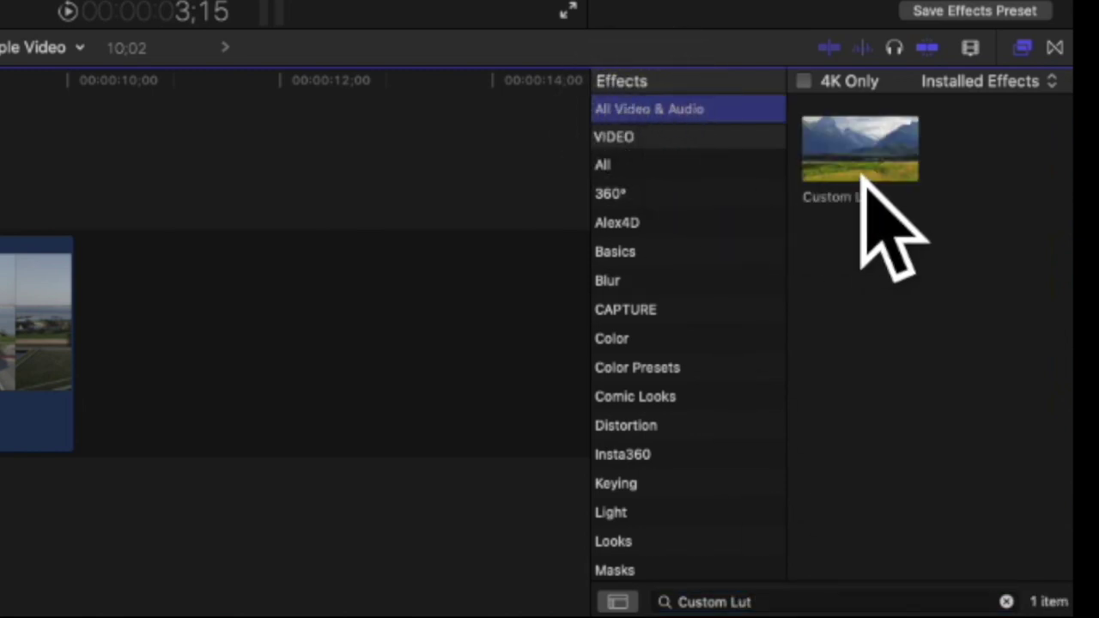
click(863, 180)
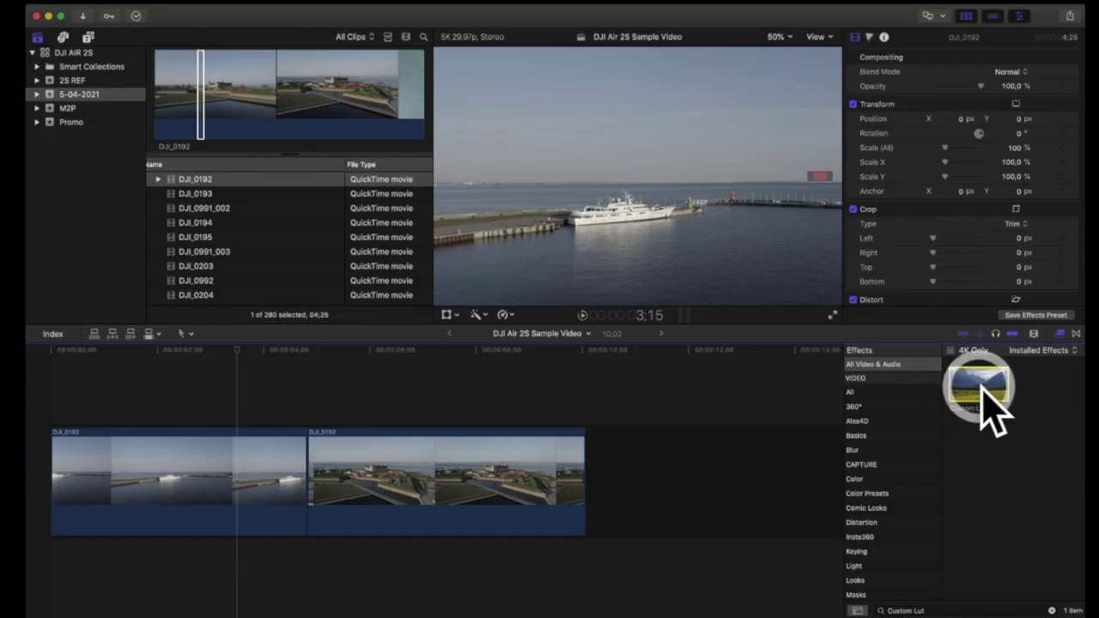
drag(979, 388, 216, 464)
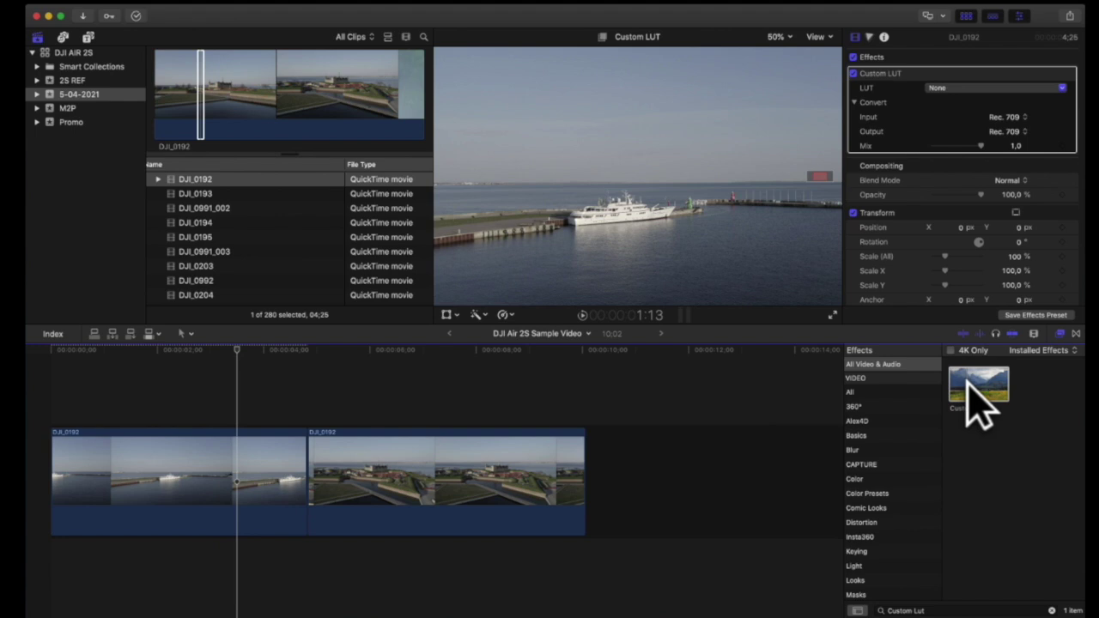
drag(982, 397, 417, 483)
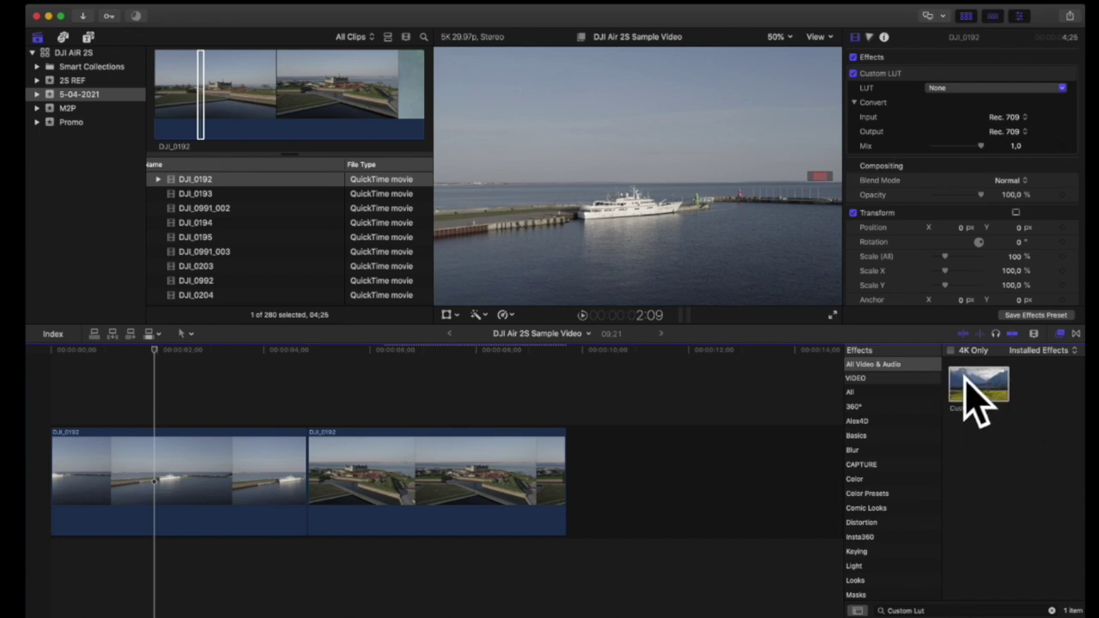
click(964, 88)
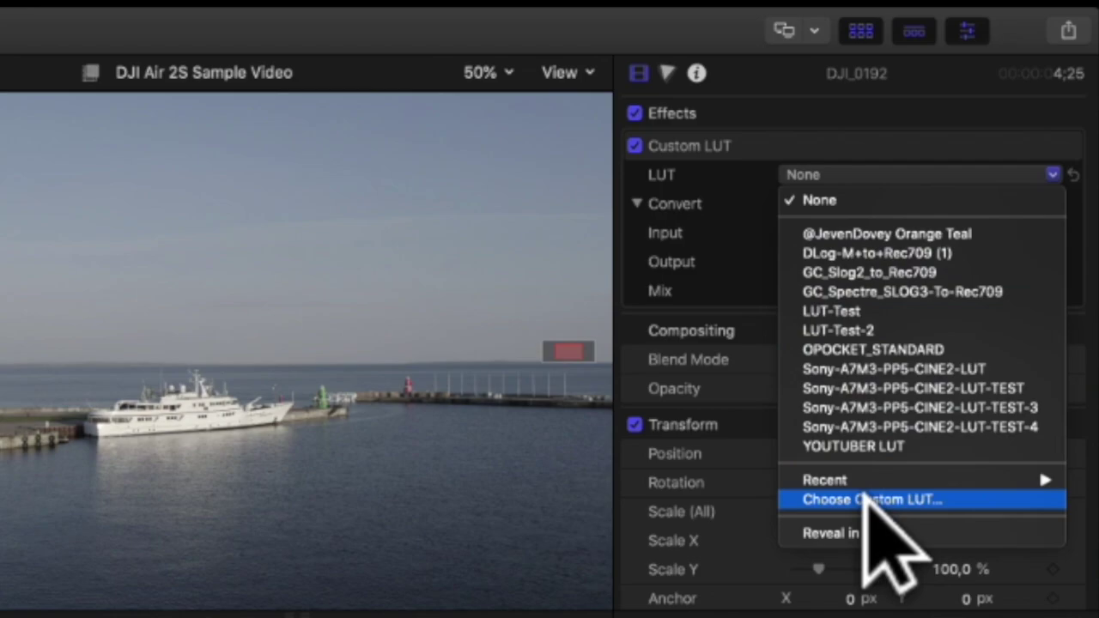
click(866, 498)
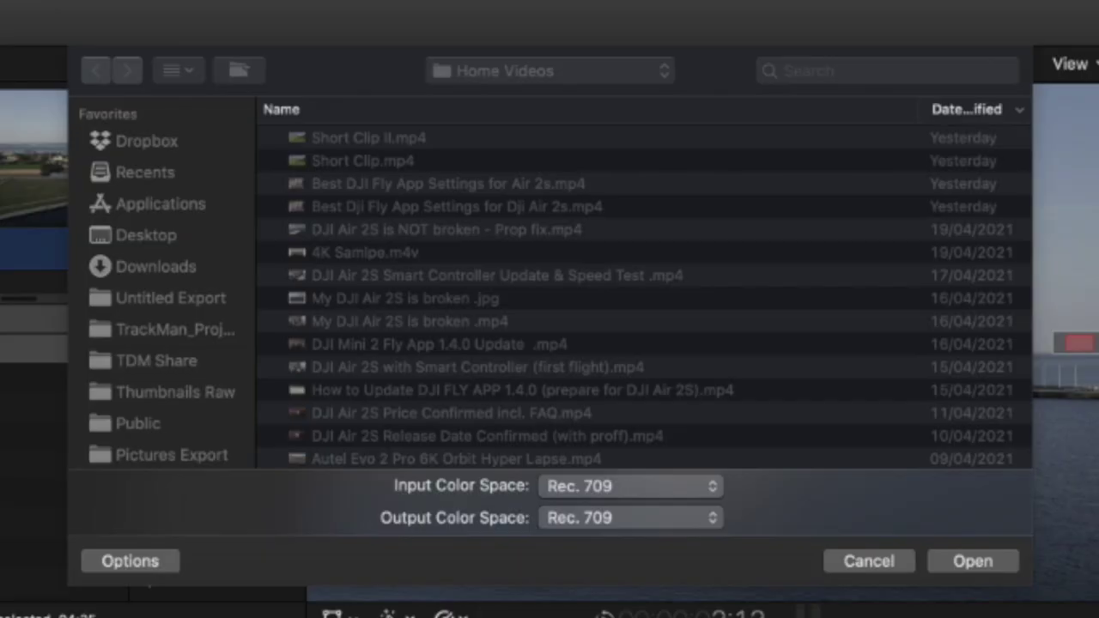
click(154, 266)
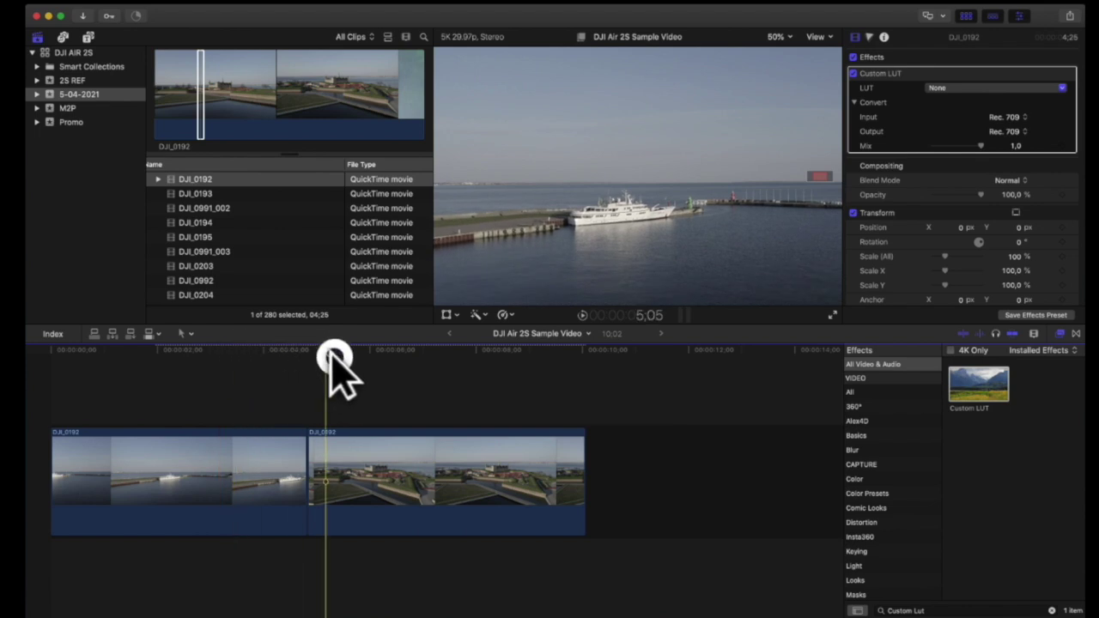
drag(332, 354, 456, 359)
click(474, 453)
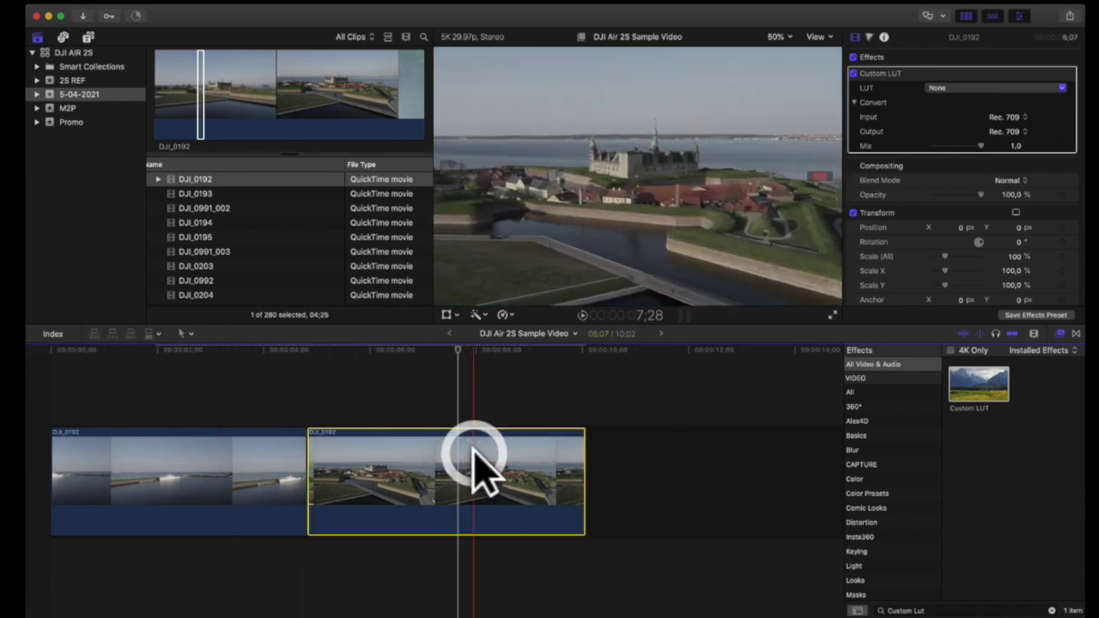
click(945, 88)
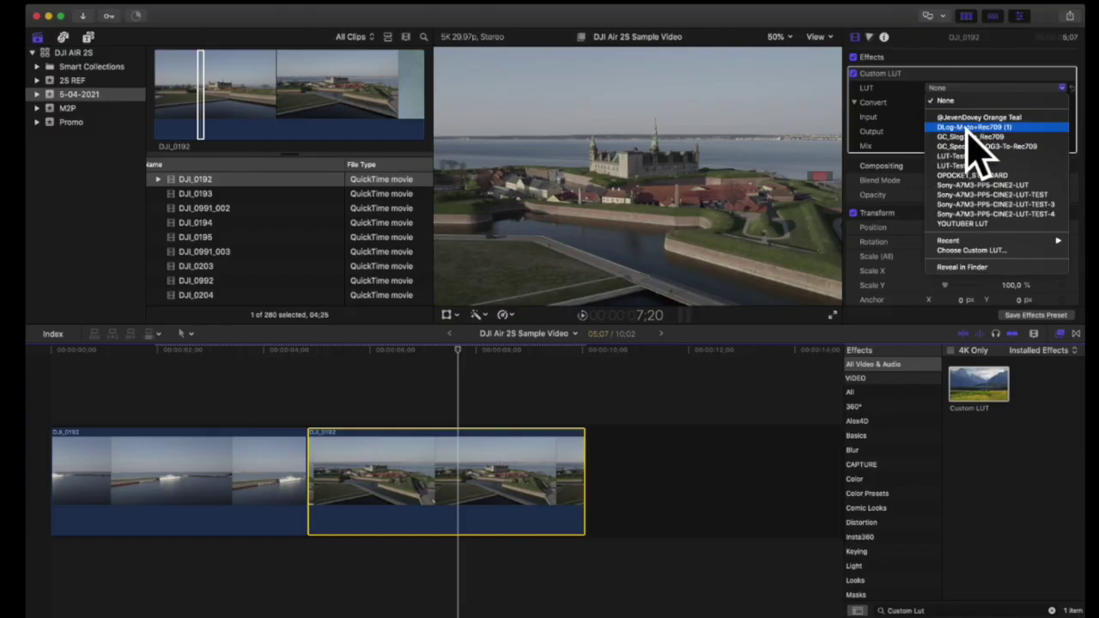
click(975, 127)
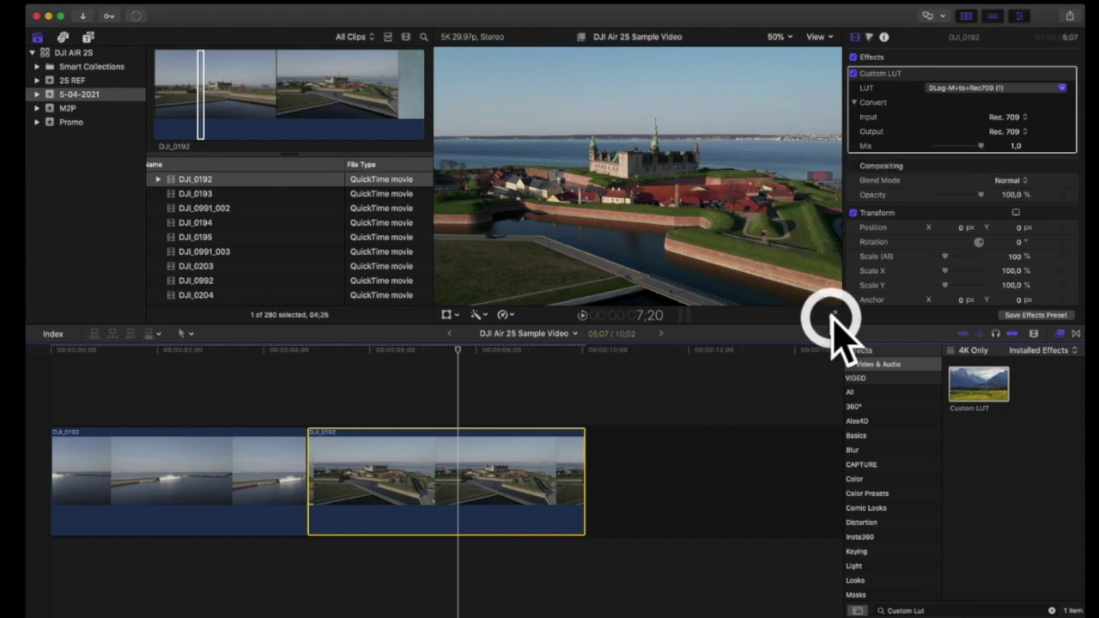
drag(399, 352, 362, 354)
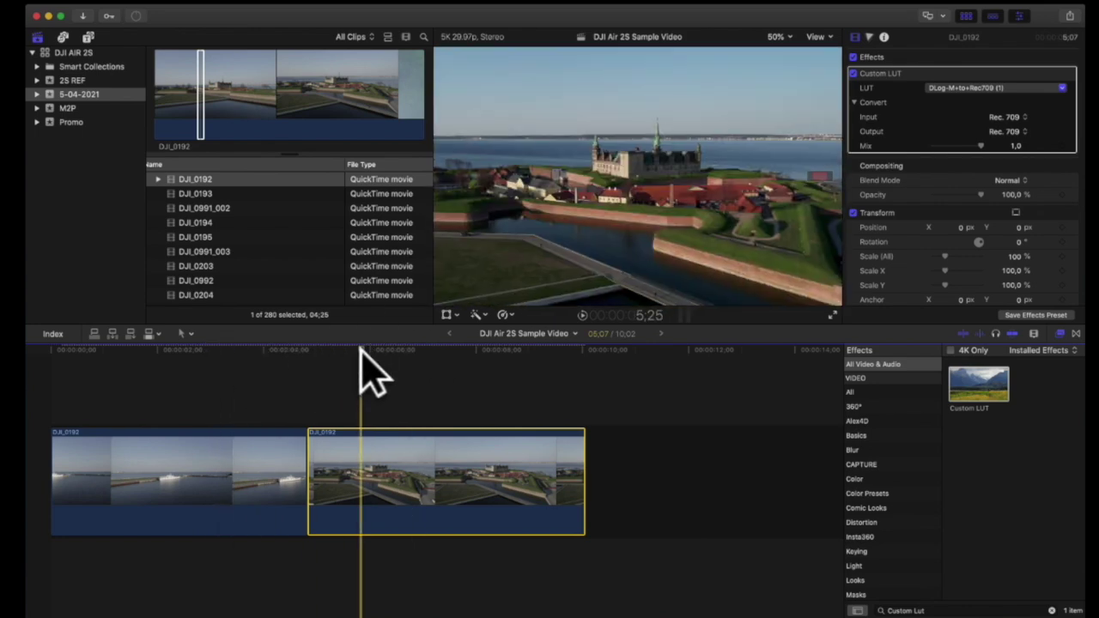
Step: Blade the castle clip in two and select its latter piece
click(440, 456)
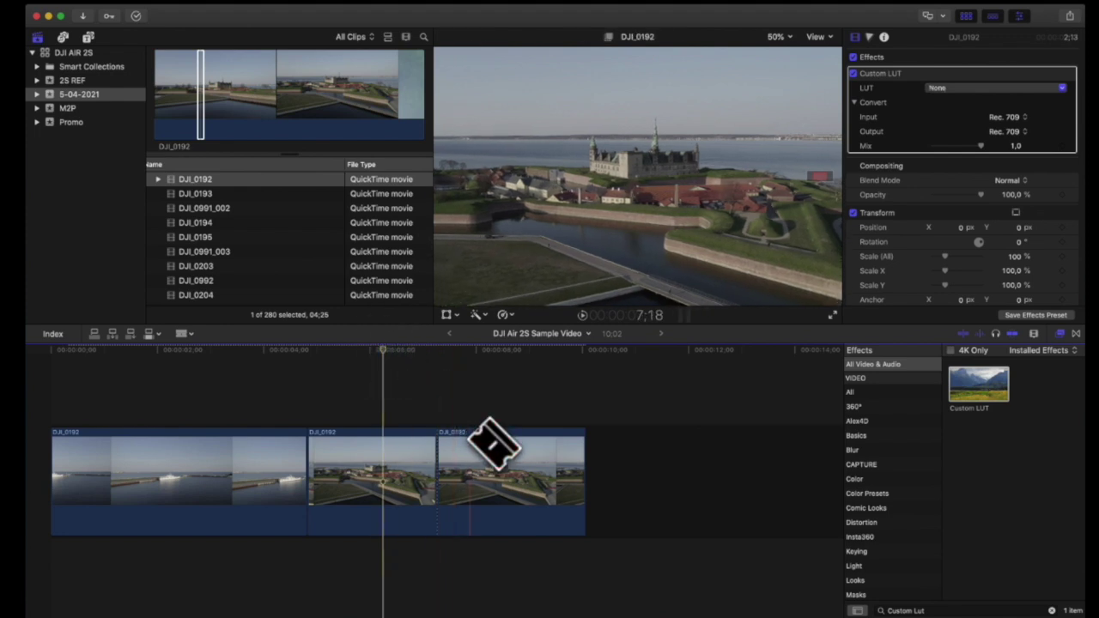
key(a)
click(507, 472)
Step: Give that piece the DLog-M+to+Rec709 (1) LUT and reduce its Mix strength
click(977, 88)
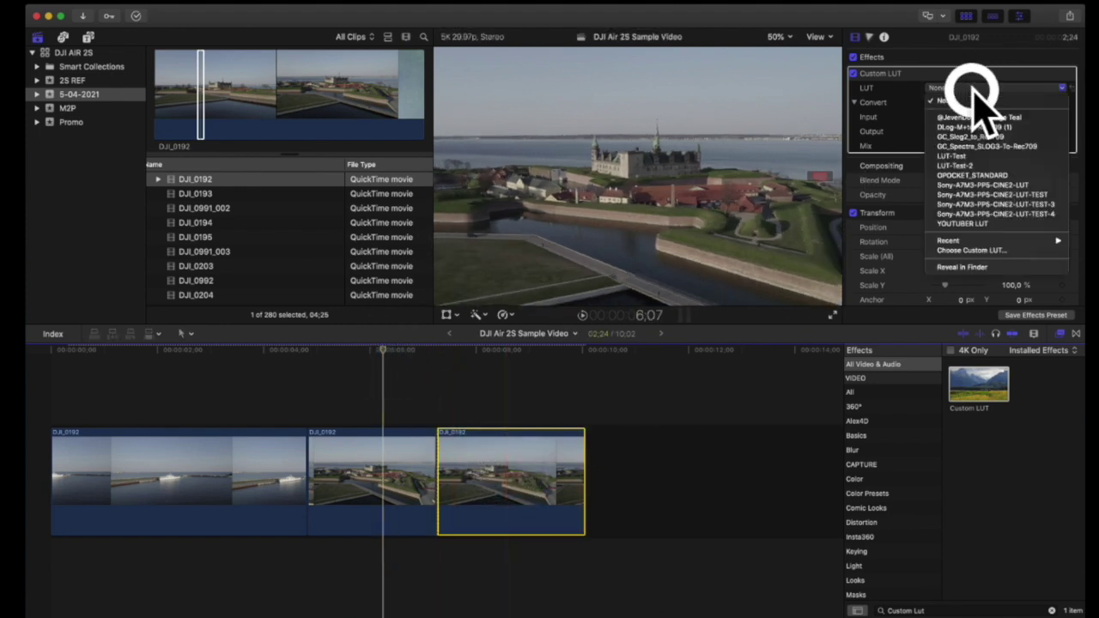
click(973, 128)
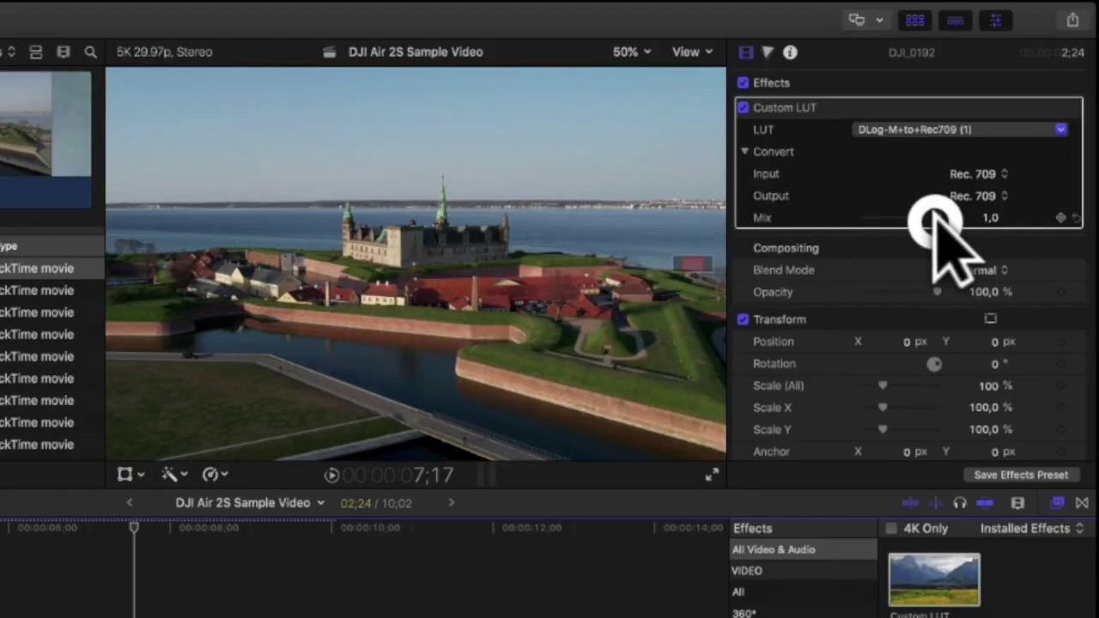
mouse_move(935, 222)
mouse_down()
mouse_move(902, 221)
mouse_move(932, 222)
mouse_up()
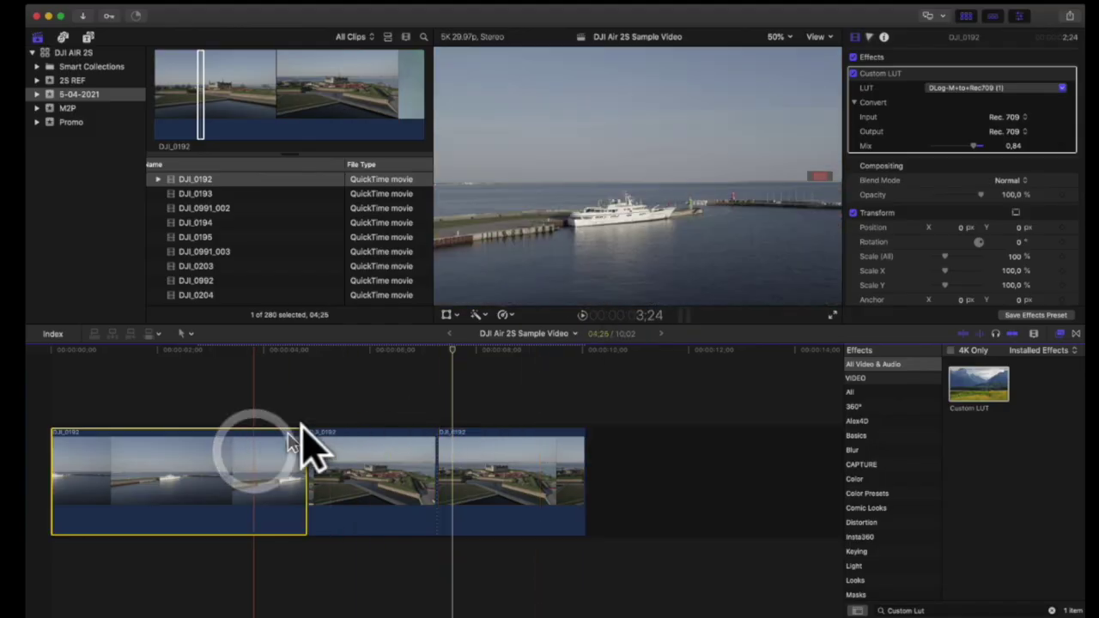
Step: Apply DLog-M+to+Rec709 (1) to the first harbour clip's Custom LUT, then add another Custom LUT
click(451, 352)
click(235, 352)
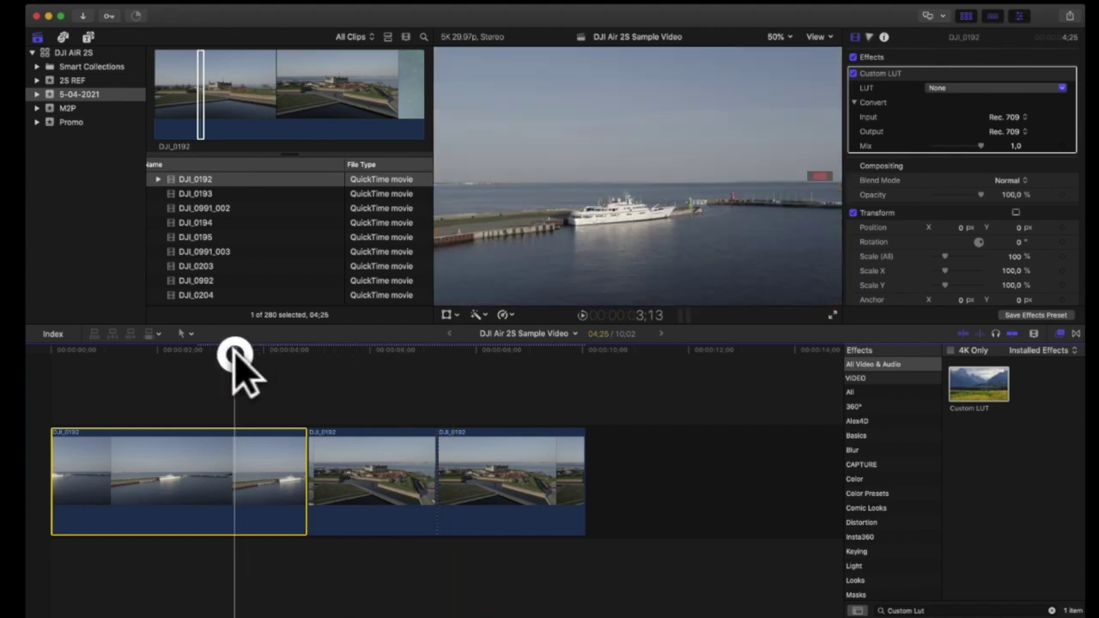
click(250, 450)
click(973, 88)
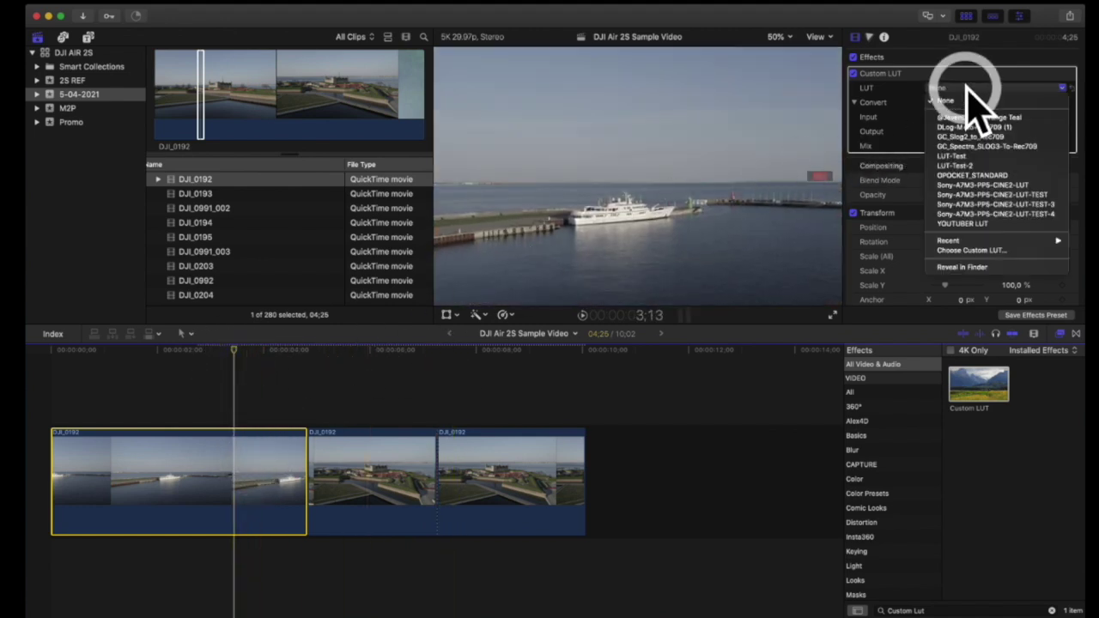
click(1017, 127)
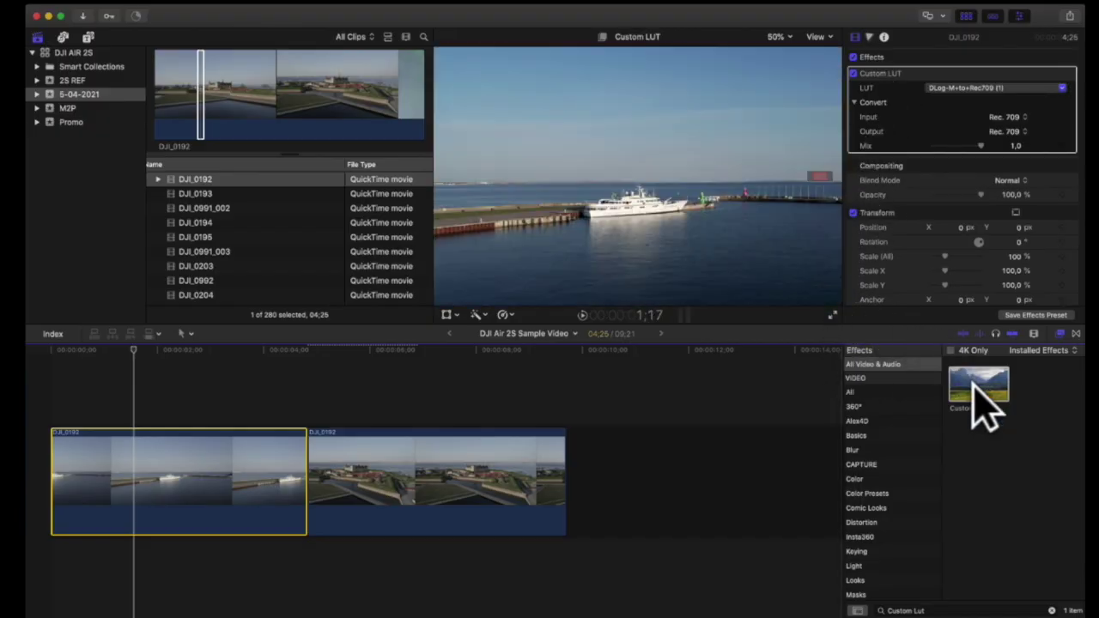
drag(979, 404, 180, 489)
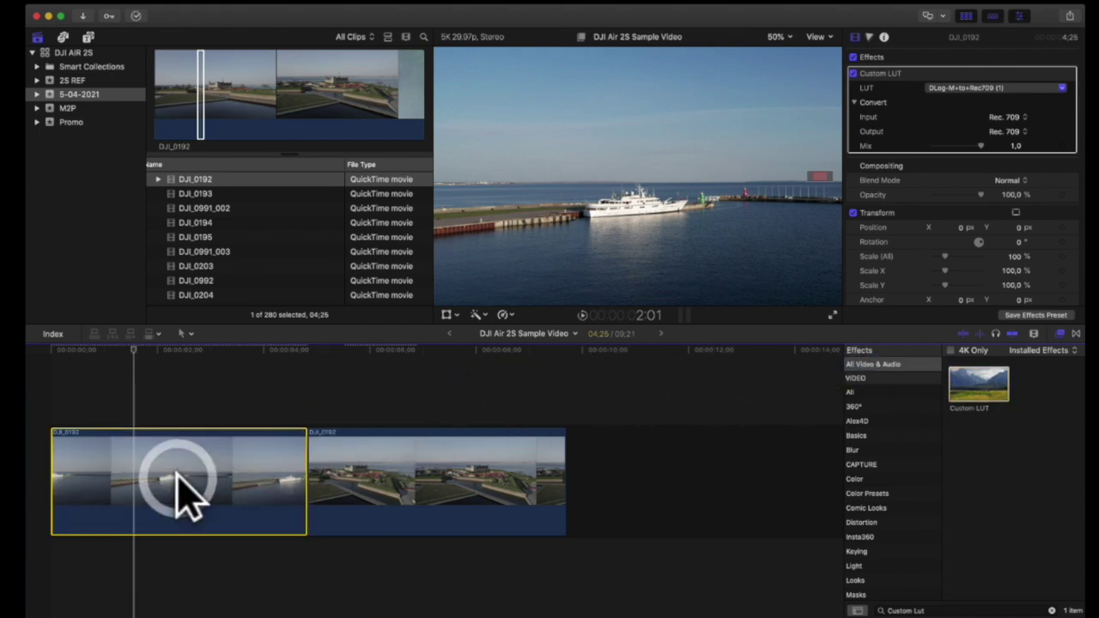
Step: Set the harbour clip's second Custom LUT to the Orange Teal look at mix 1.0
click(177, 389)
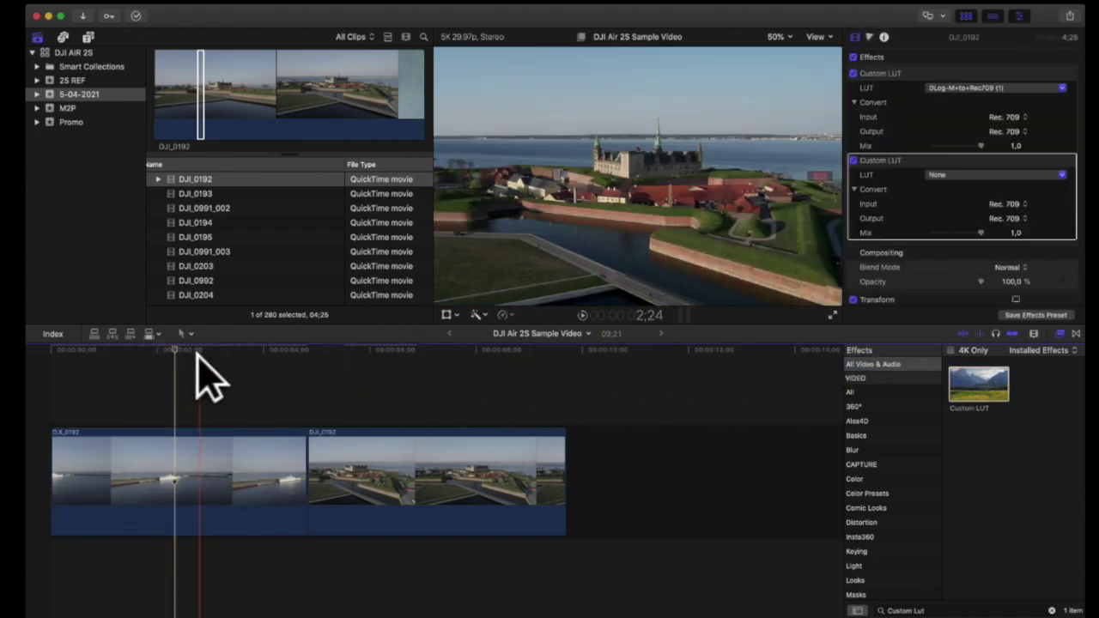
drag(171, 355, 197, 368)
click(230, 461)
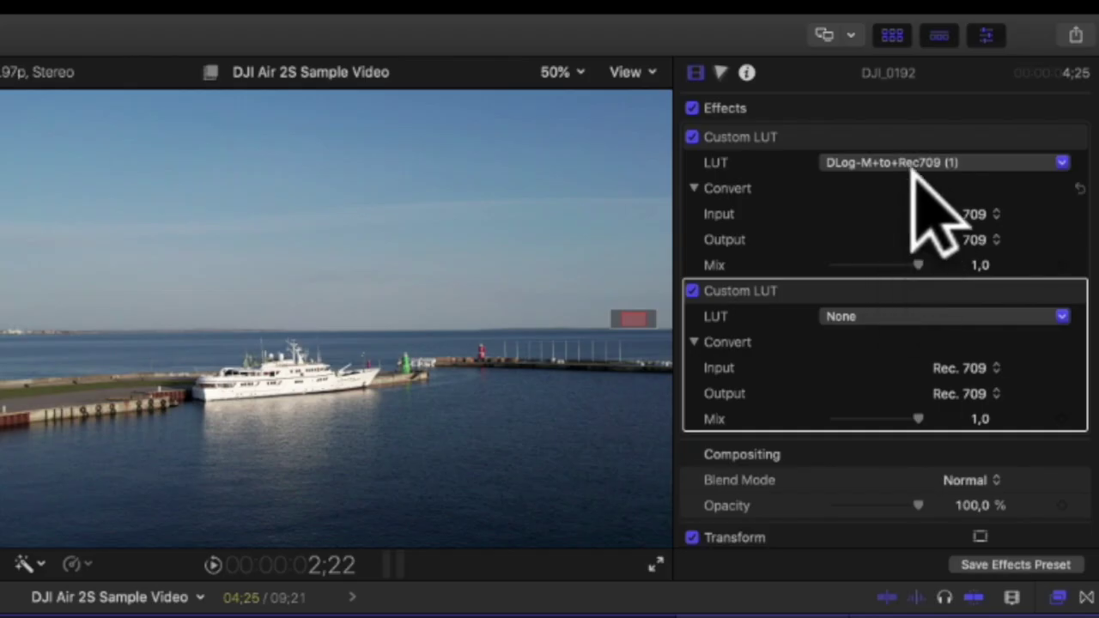
click(978, 88)
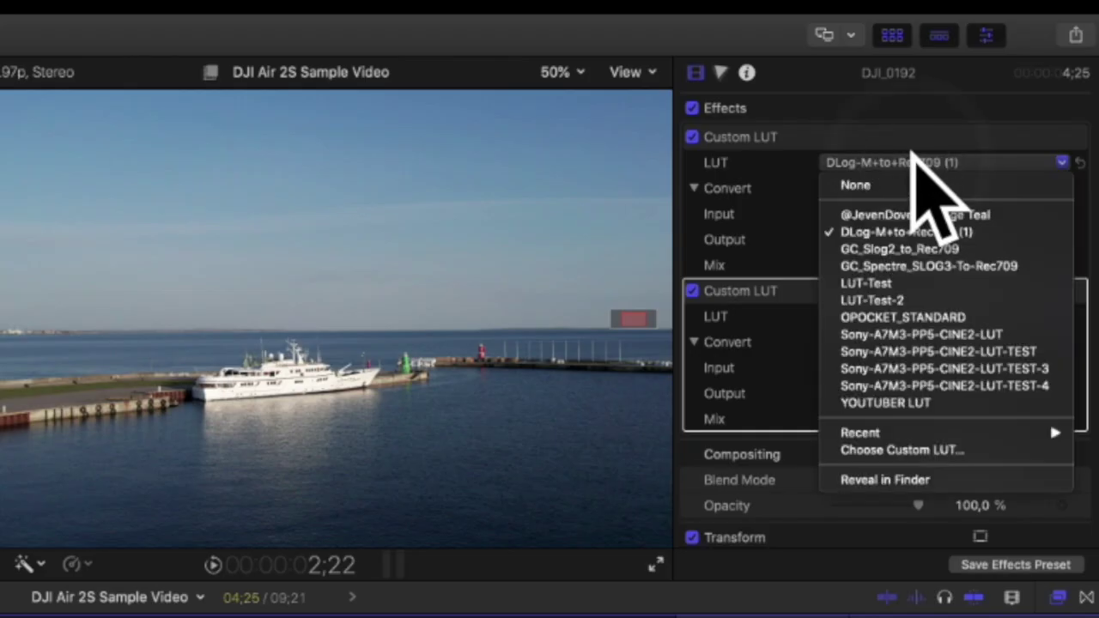
click(947, 318)
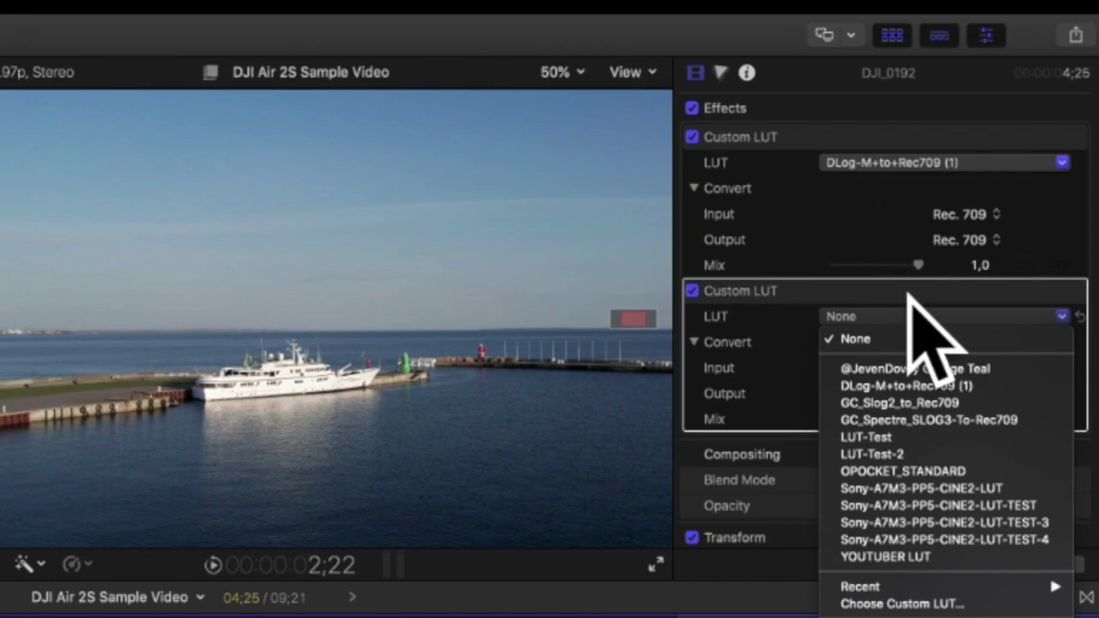
click(921, 369)
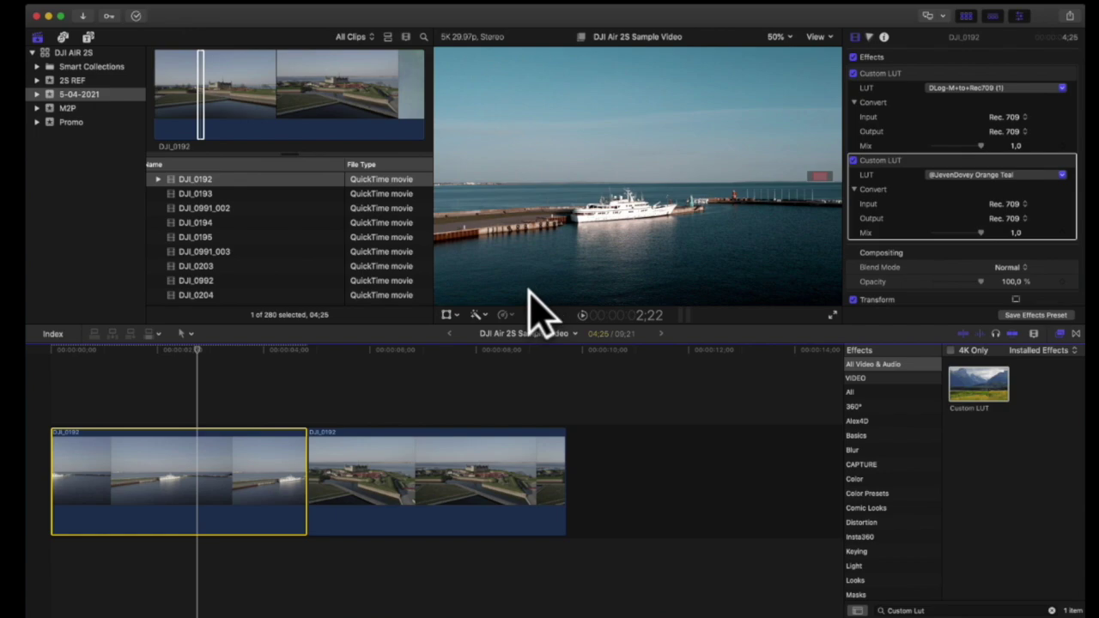
click(103, 391)
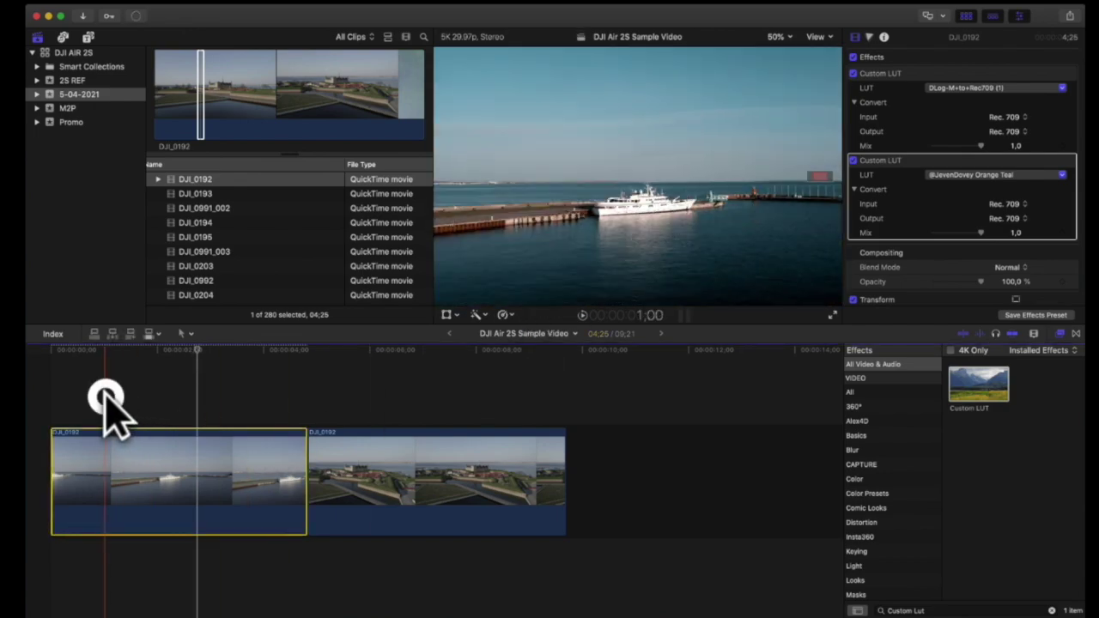